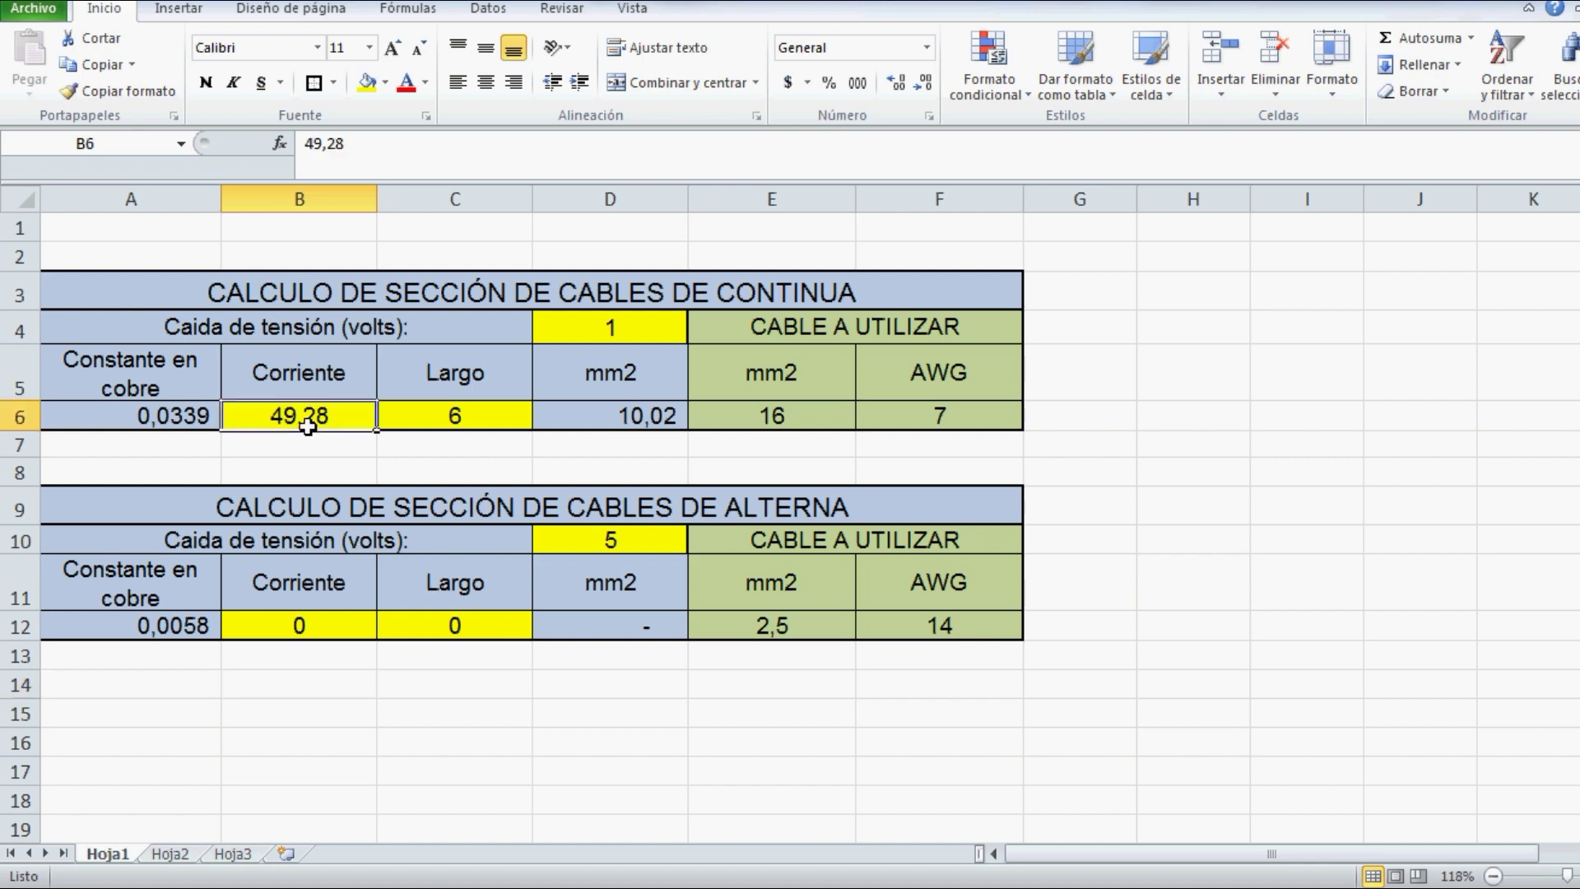
- Clear the Corriente and Largo values in the direct-current cable table
{"action": "key", "text": "Delete"}
{"action": "left_click", "coordinate": [424, 420]}
{"action": "key", "text": "Delete"}
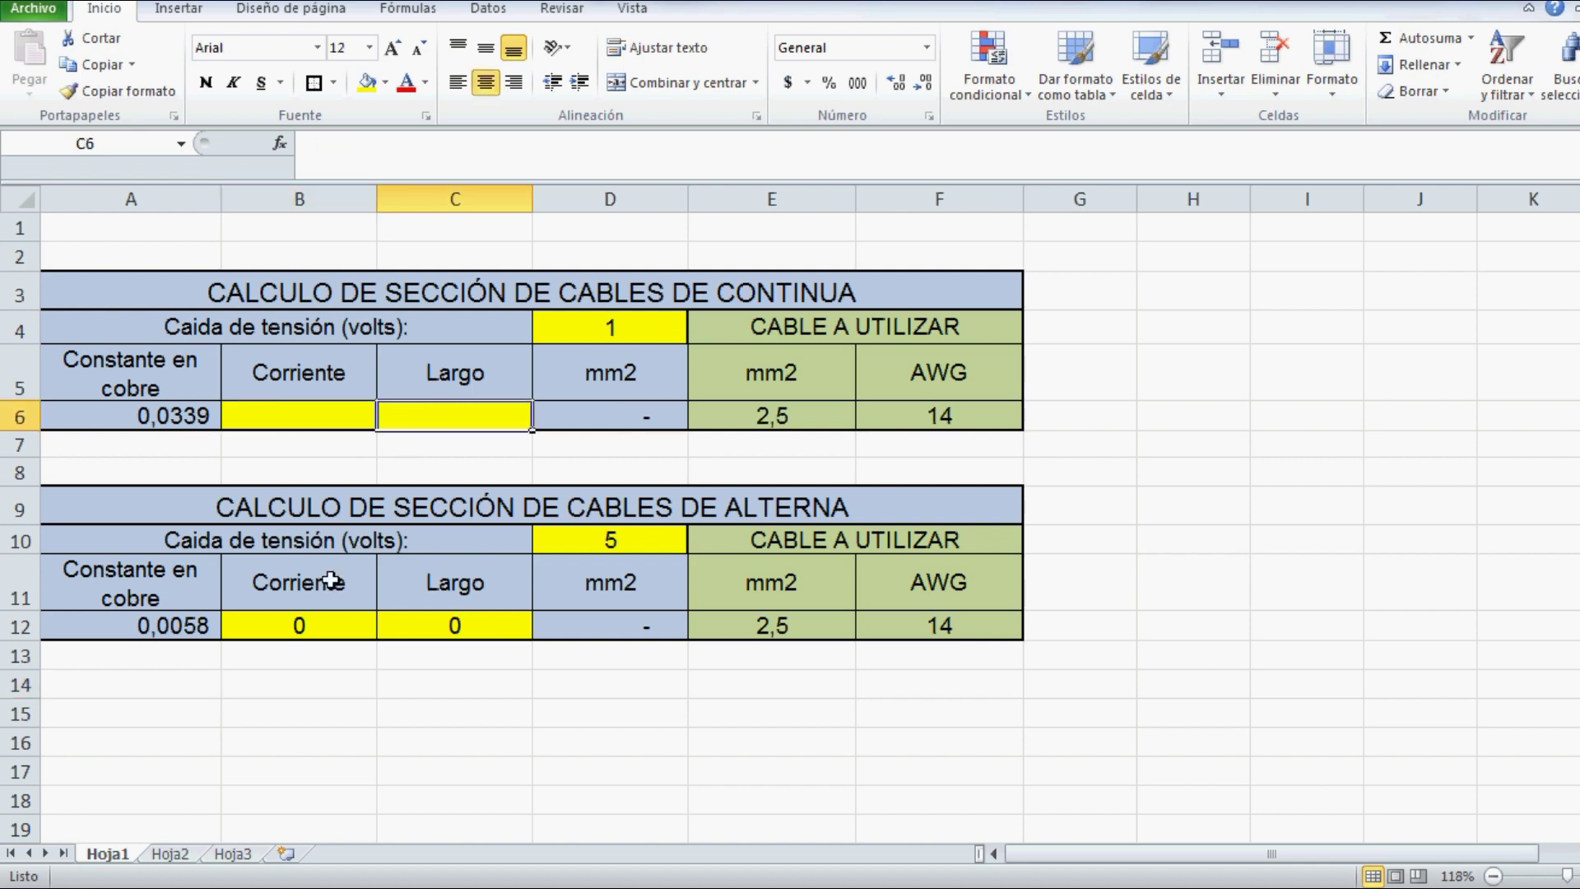
{"action": "left_click", "coordinate": [324, 465]}
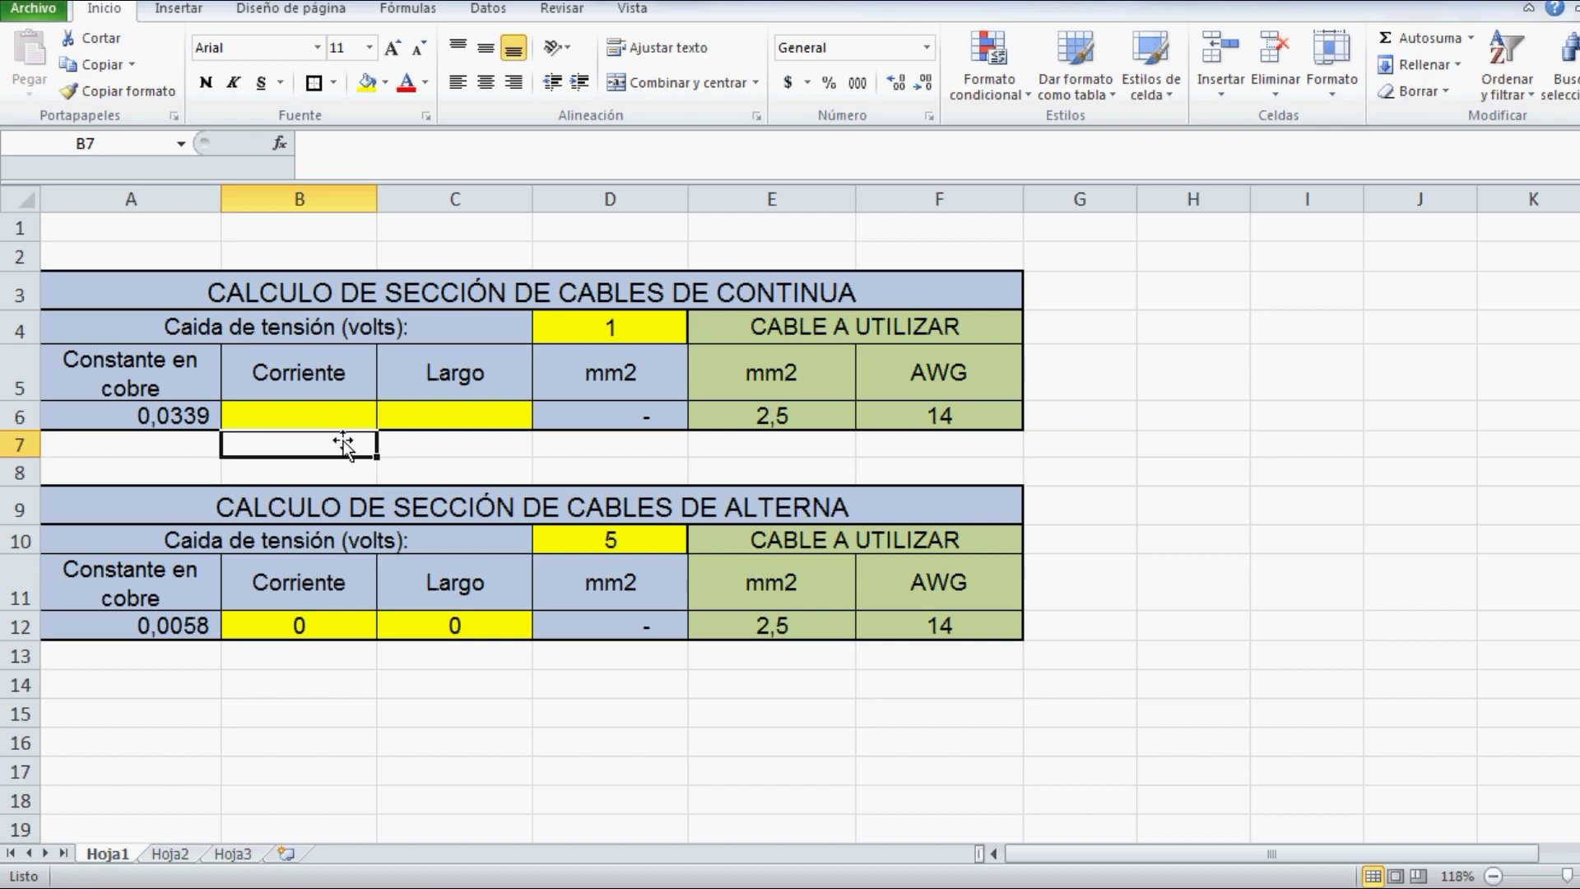
- Check the solar panel current in the wiring diagram, and enter Corriente 18,14 and Largo 6 in the Excel direct-current table
{"action": "key", "text": "Up"}
{"action": "mouse_move", "coordinate": [321, 880]}
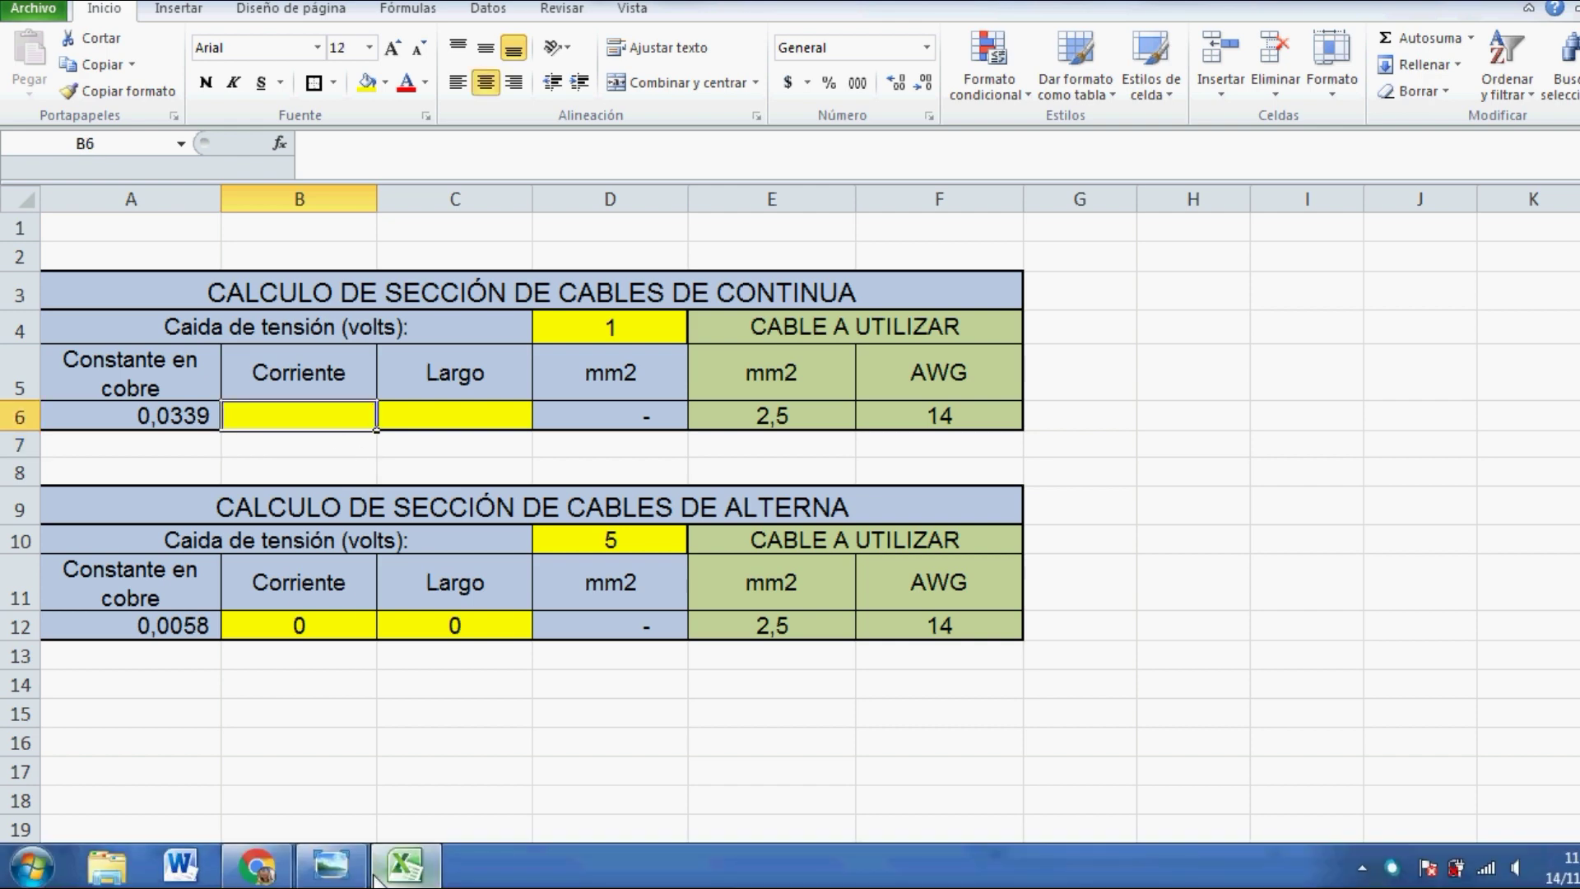
{"action": "left_click", "coordinate": [349, 659]}
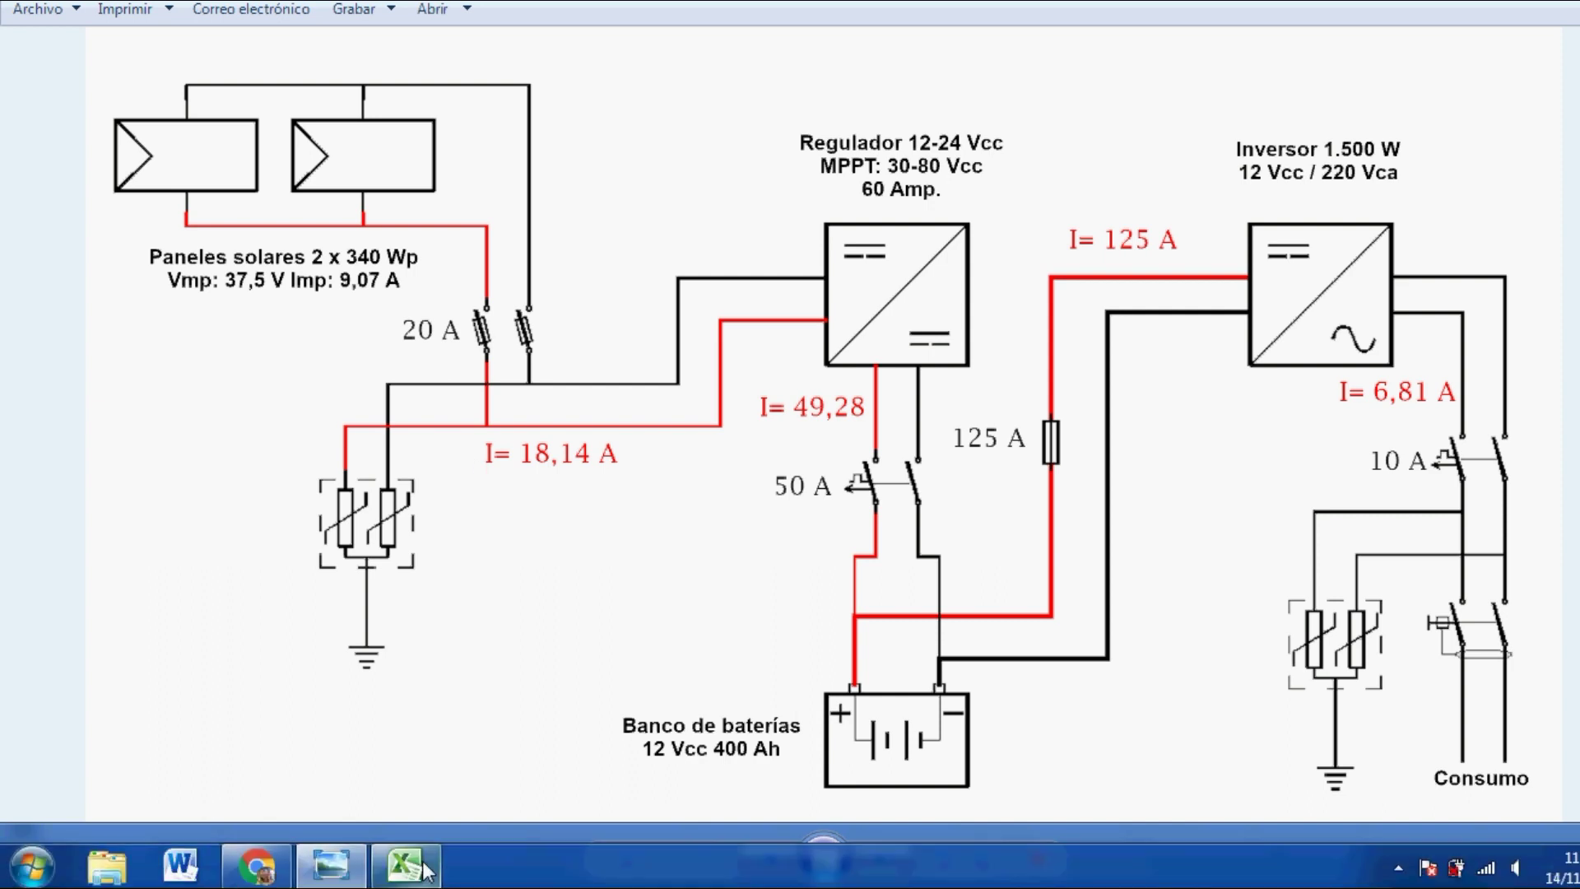
{"action": "left_click", "coordinate": [406, 866]}
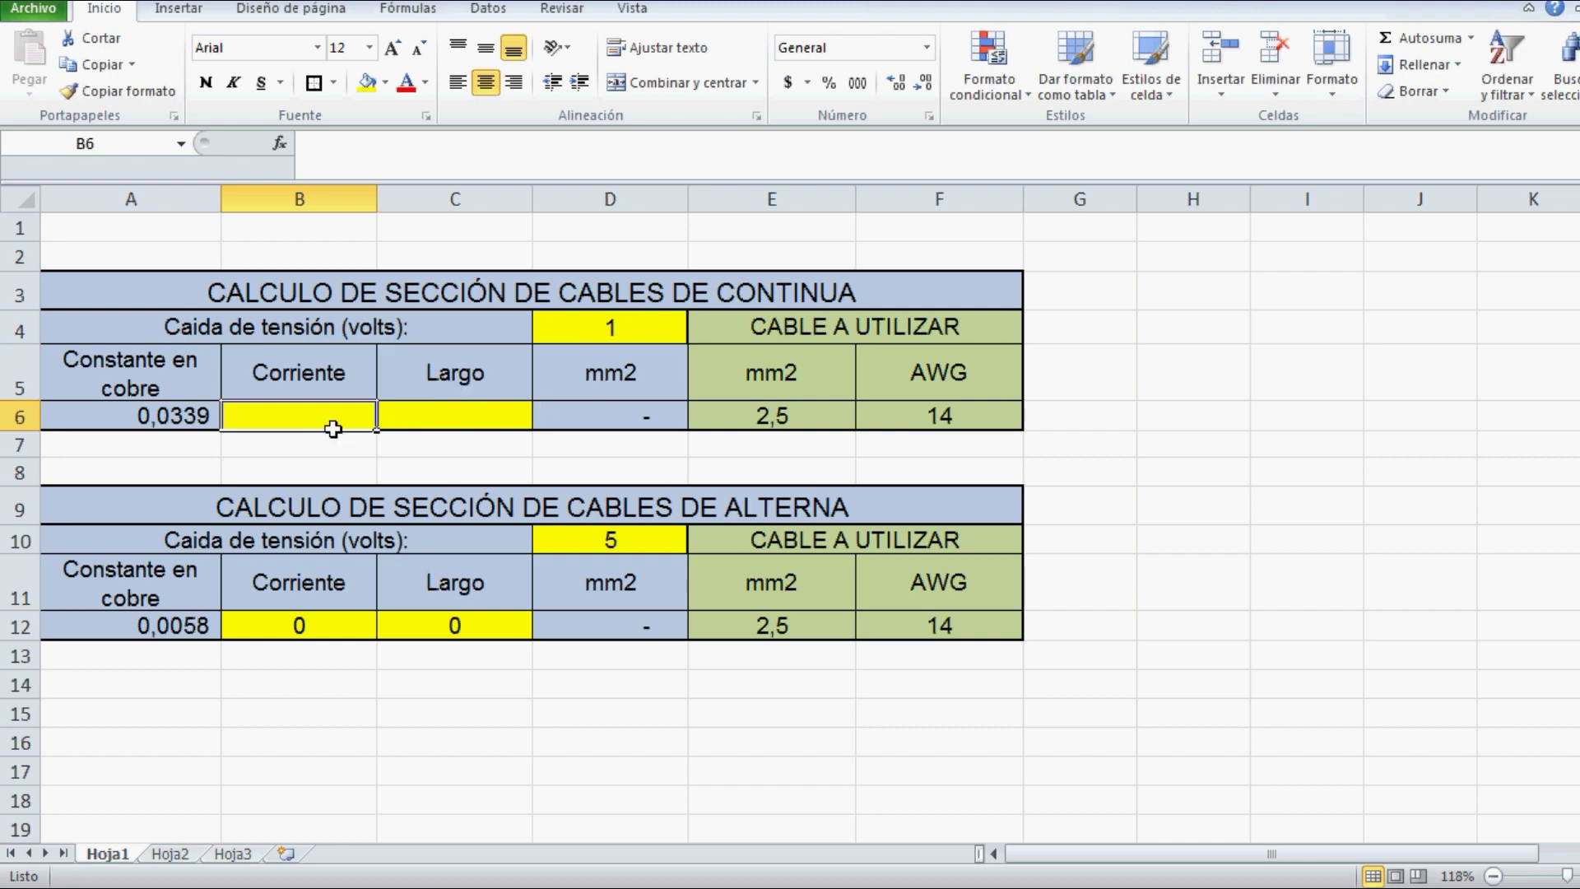
{"action": "type", "text": "18,14"}
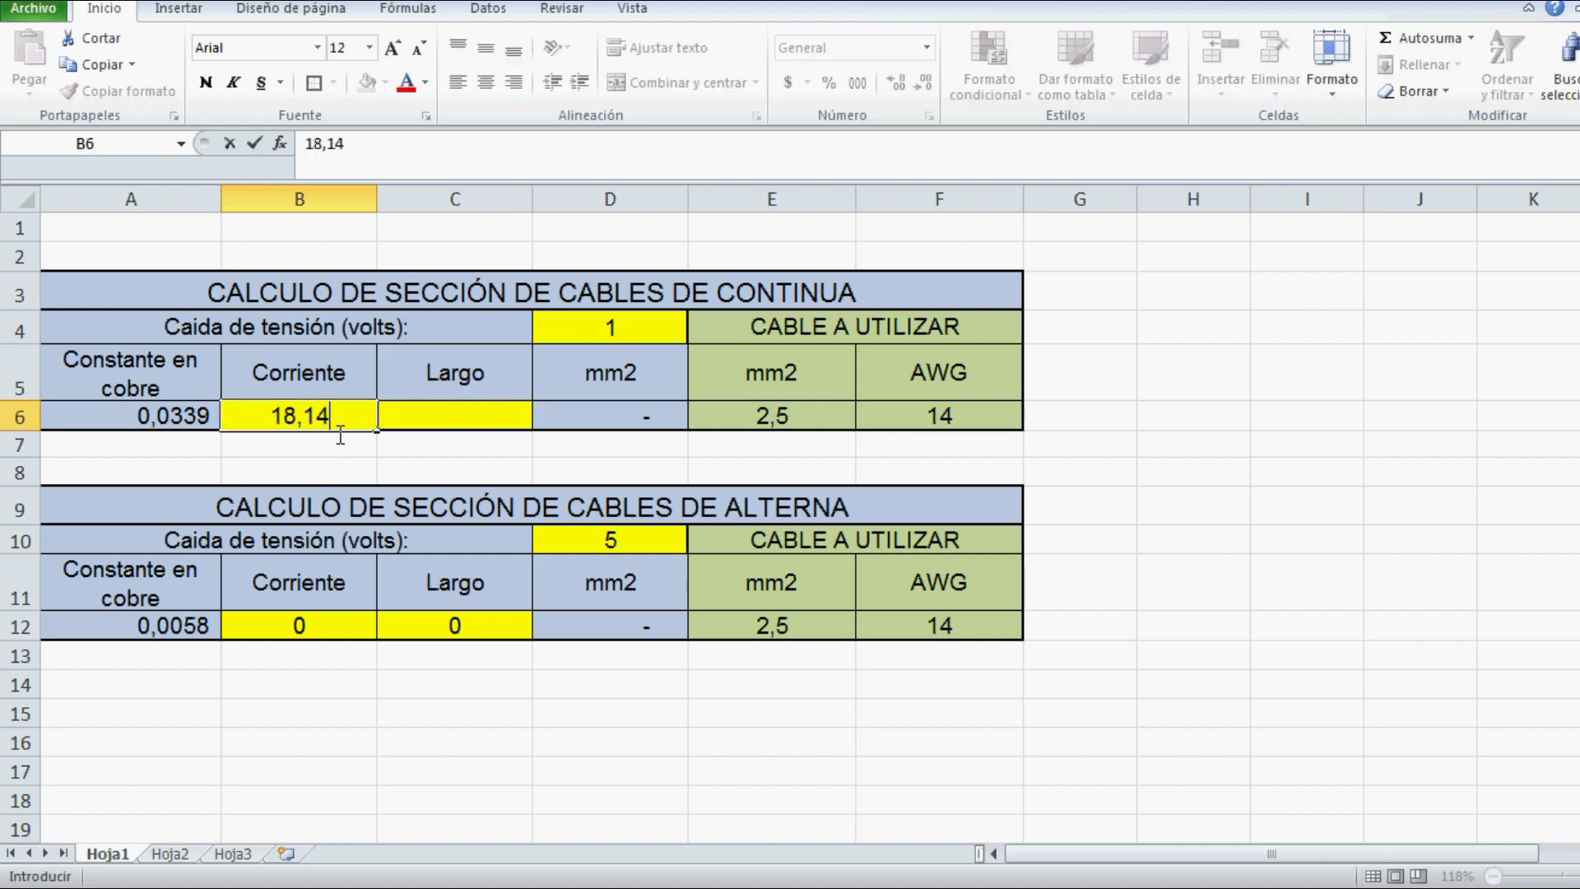
{"action": "key", "text": "Return"}
{"action": "left_click", "coordinate": [423, 418]}
{"action": "type", "text": "6"}
{"action": "key", "text": "Return"}
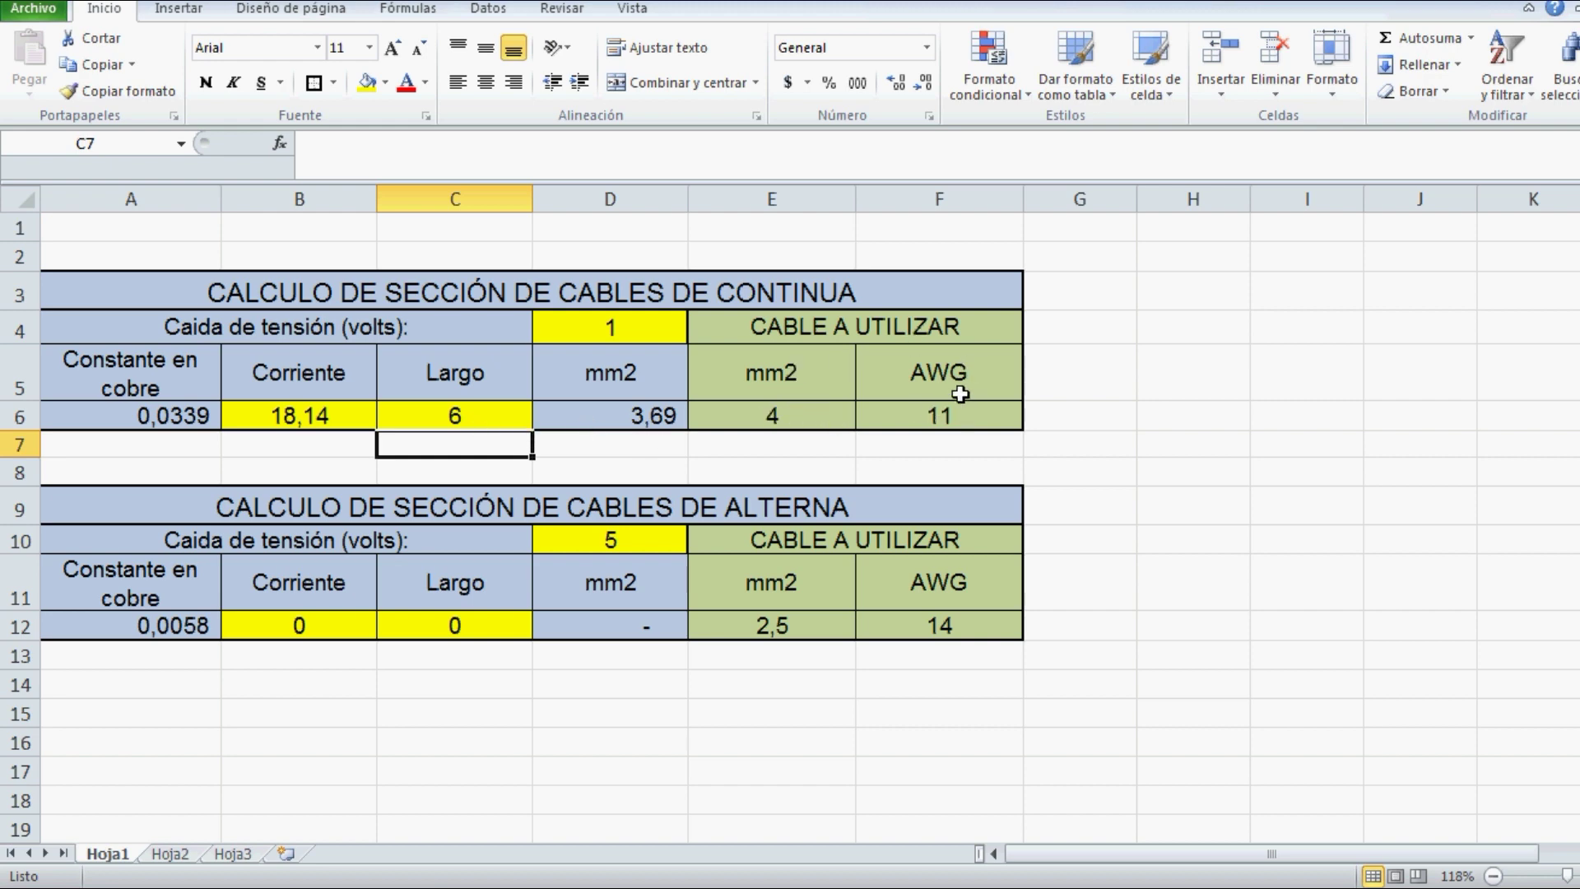
- Inspect the direct-current mm2 section formula and try a Largo of 8
{"action": "left_click", "coordinate": [633, 426]}
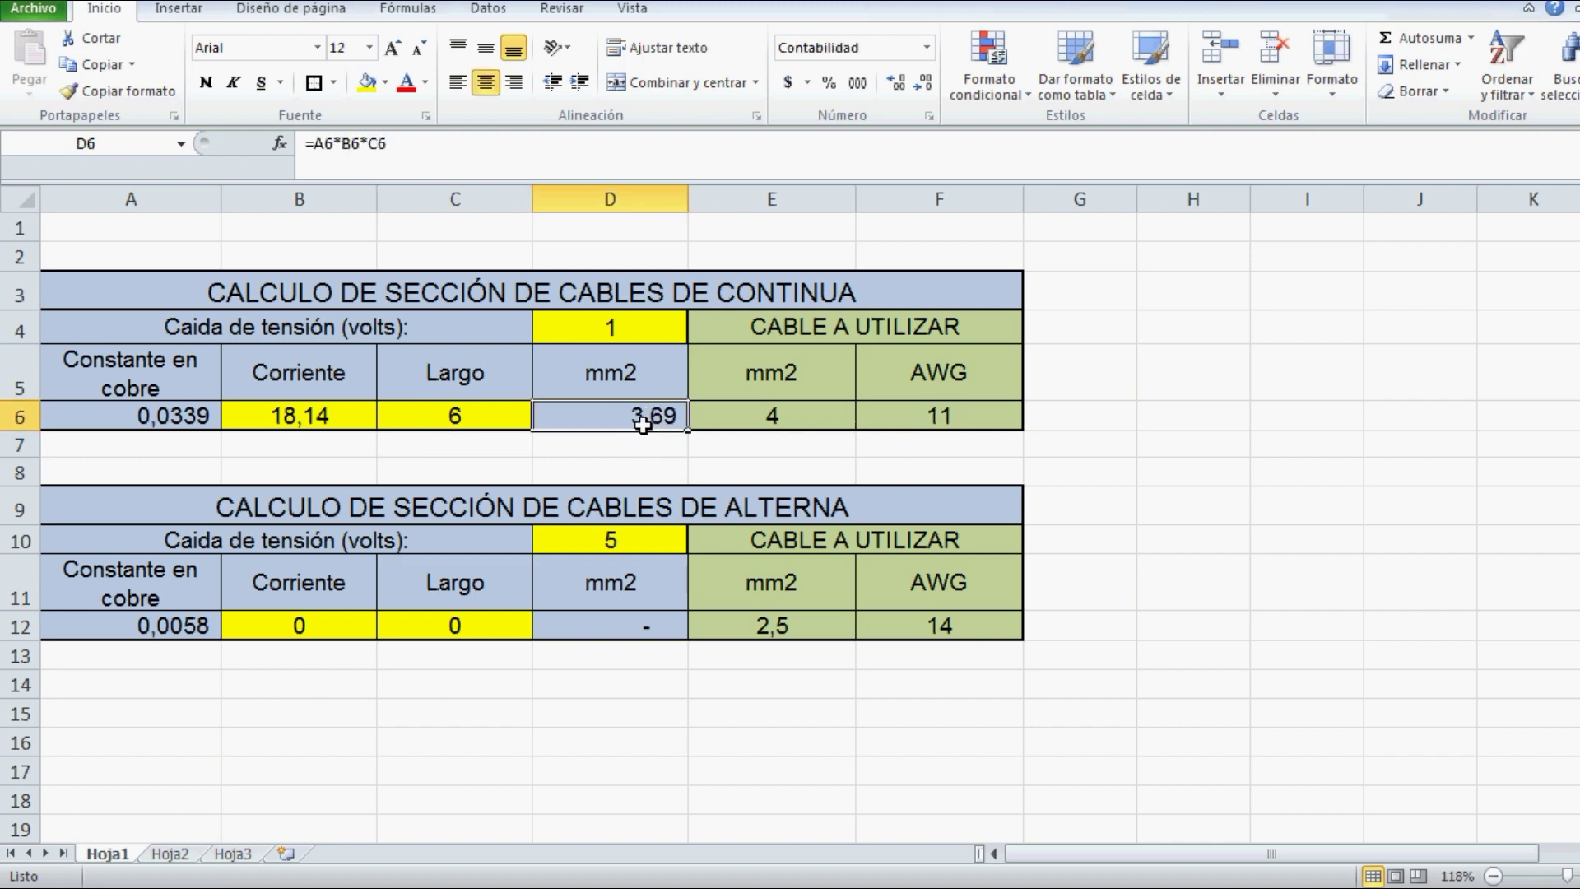
{"action": "left_click", "coordinate": [489, 423]}
{"action": "type", "text": "8"}
{"action": "key", "text": "Return"}
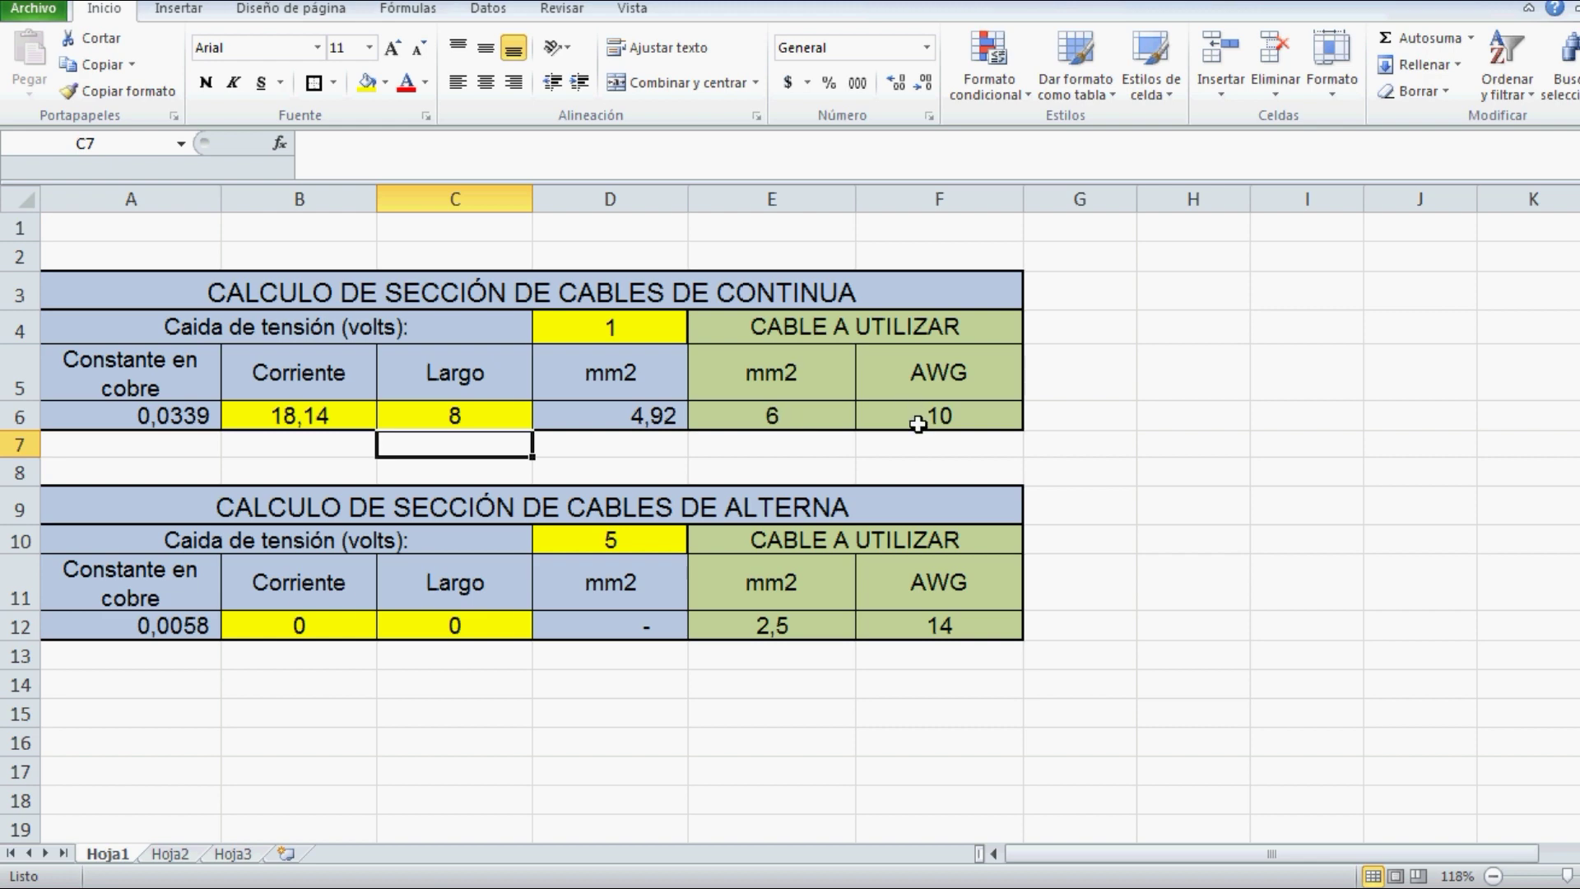
- Set the direct-current table's Largo back to 6
{"action": "left_click", "coordinate": [471, 429]}
{"action": "type", "text": "6"}
{"action": "key", "text": "Return"}
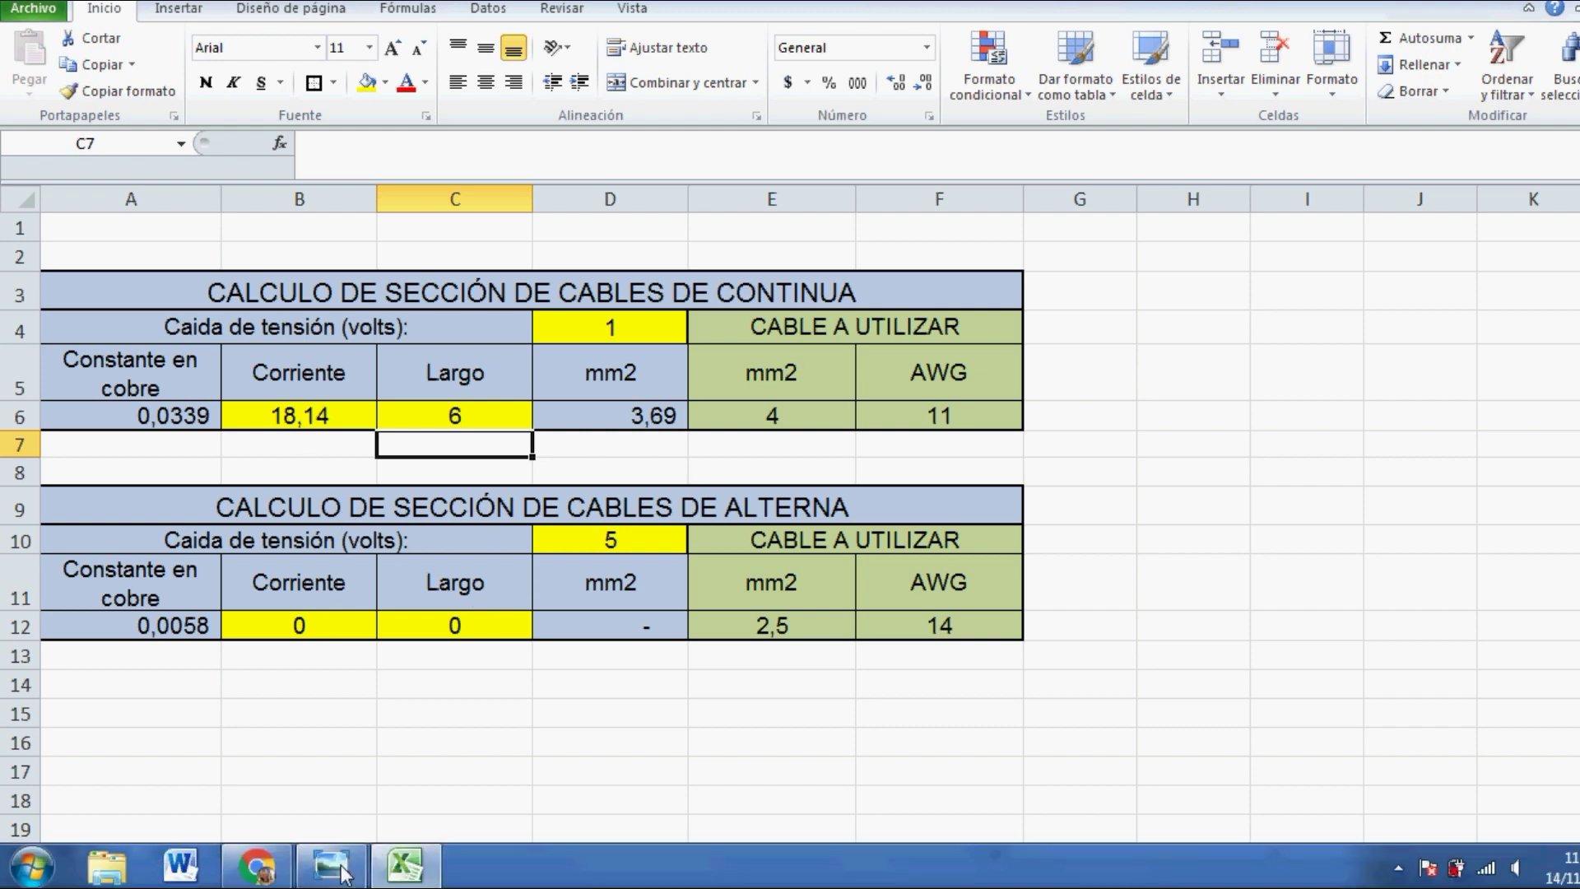
- Check the regulator-to-battery current in the wiring diagram, and set the Excel direct-current table's Corriente to 49,28 and Largo to 2
{"action": "left_click", "coordinate": [330, 875]}
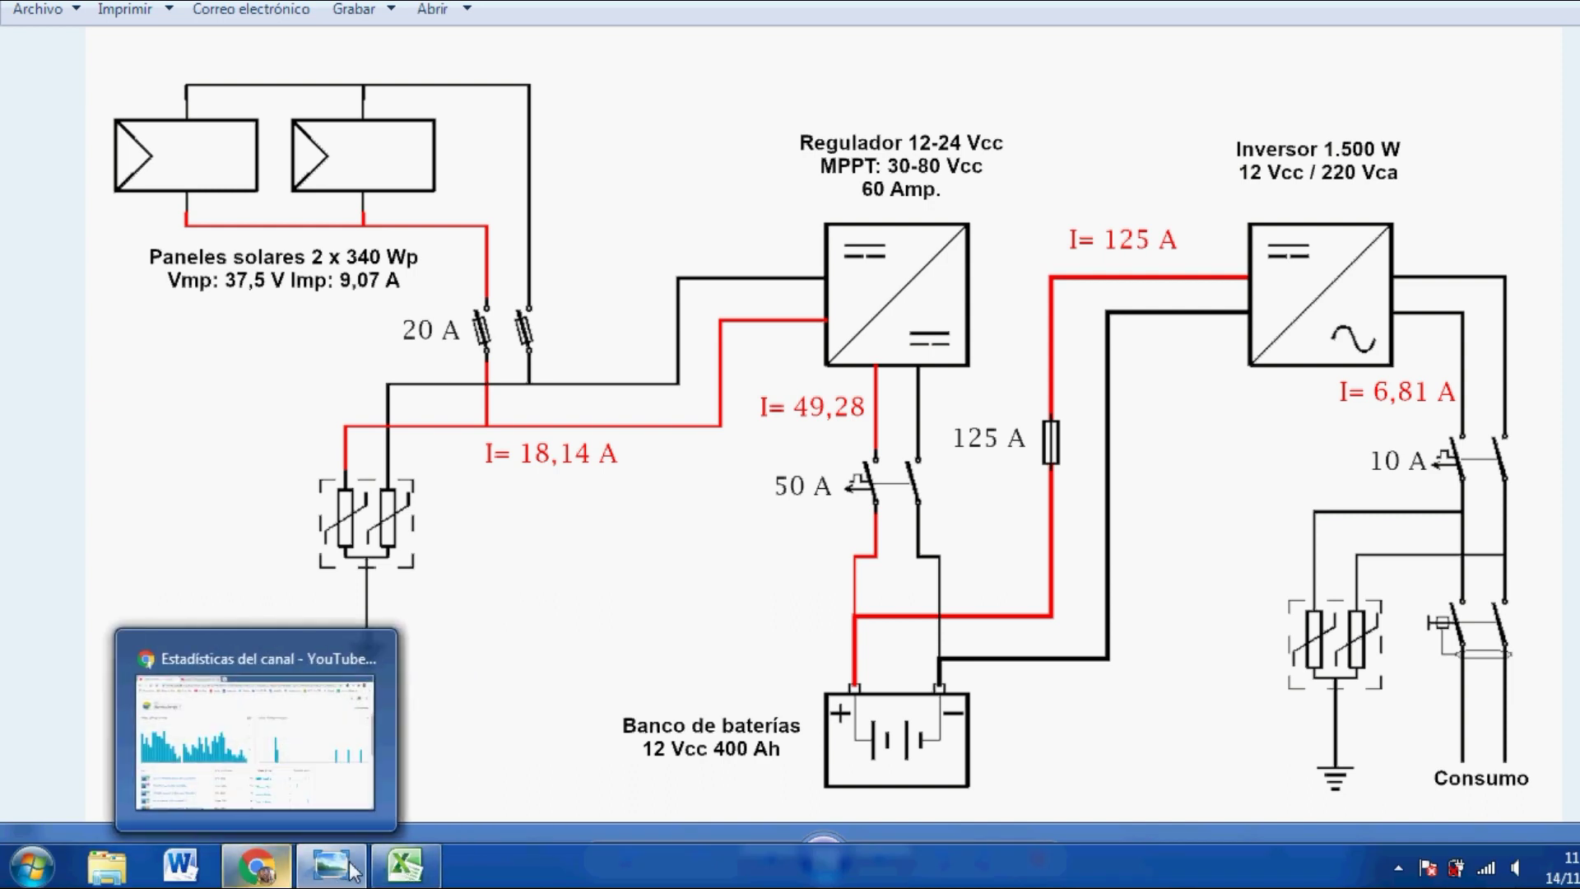
{"action": "left_click", "coordinate": [405, 864]}
{"action": "left_click", "coordinate": [438, 426]}
{"action": "left_click", "coordinate": [334, 428]}
{"action": "type", "text": "48"}
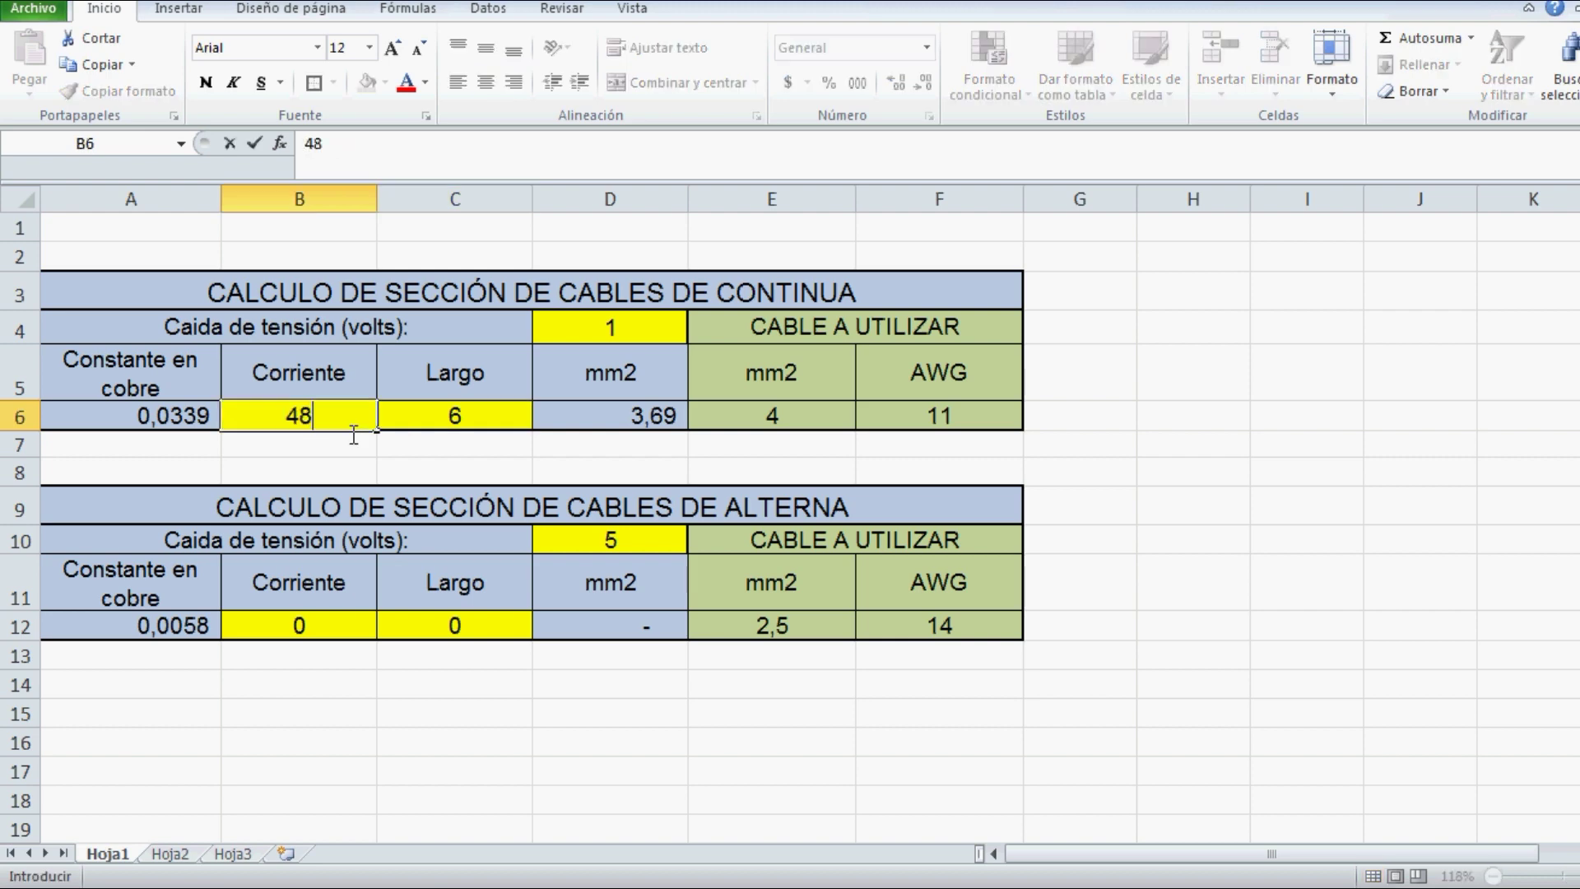
{"action": "key", "text": "BackSpace"}
{"action": "type", "text": "9,28"}
{"action": "key", "text": "Return"}
{"action": "left_click", "coordinate": [468, 417]}
{"action": "type", "text": "2"}
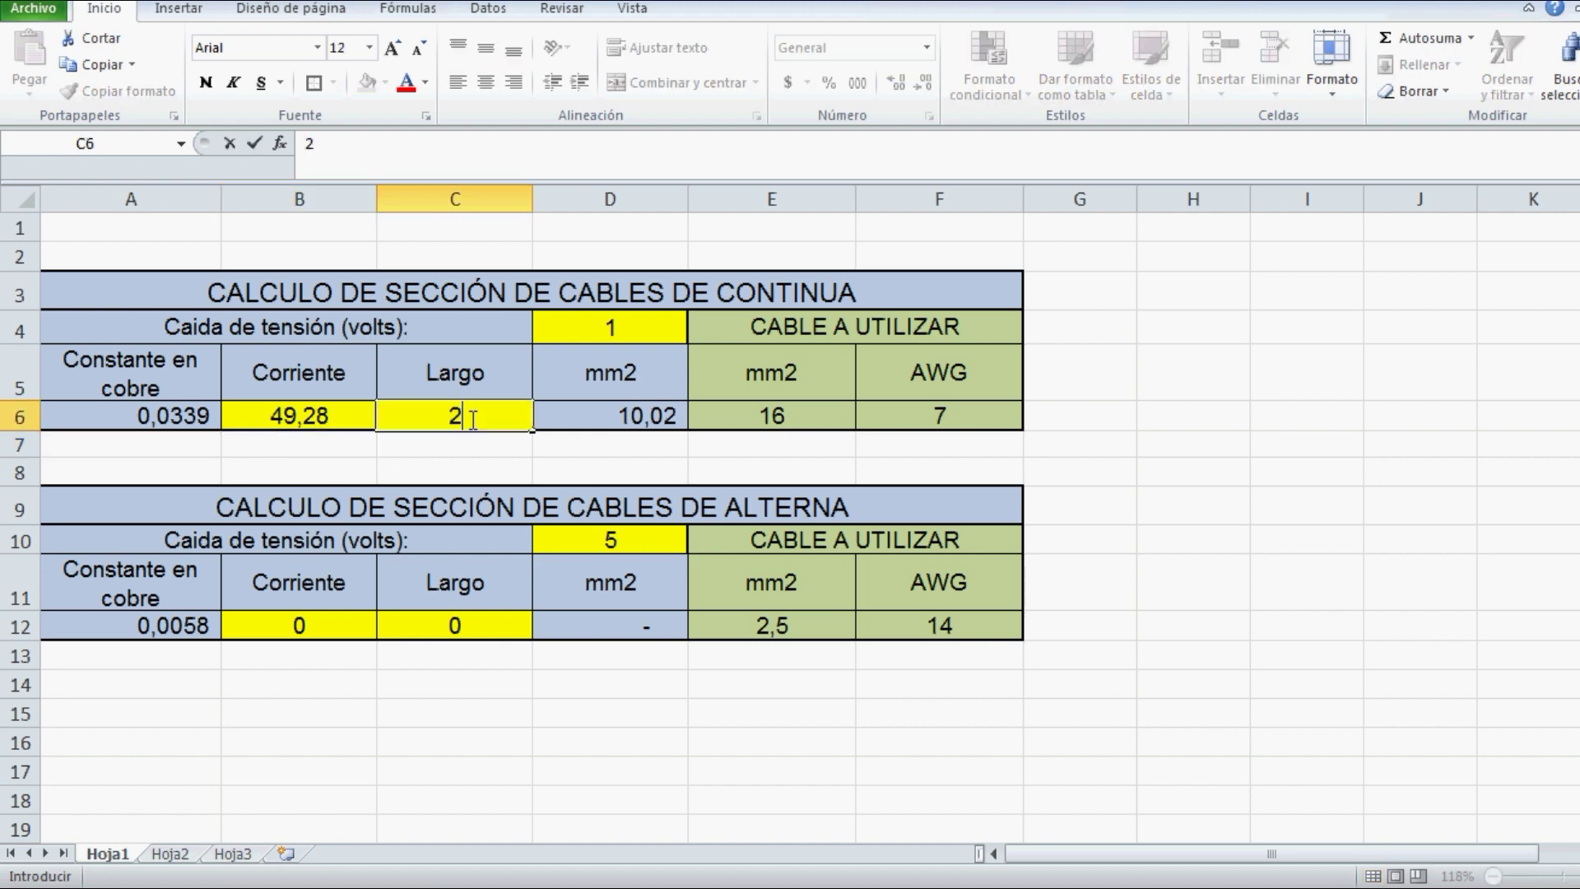
{"action": "key", "text": "Return"}
- Set the direct-current table's Largo to 5 and inspect the recommended mm2 cable cell
{"action": "left_click", "coordinate": [468, 417]}
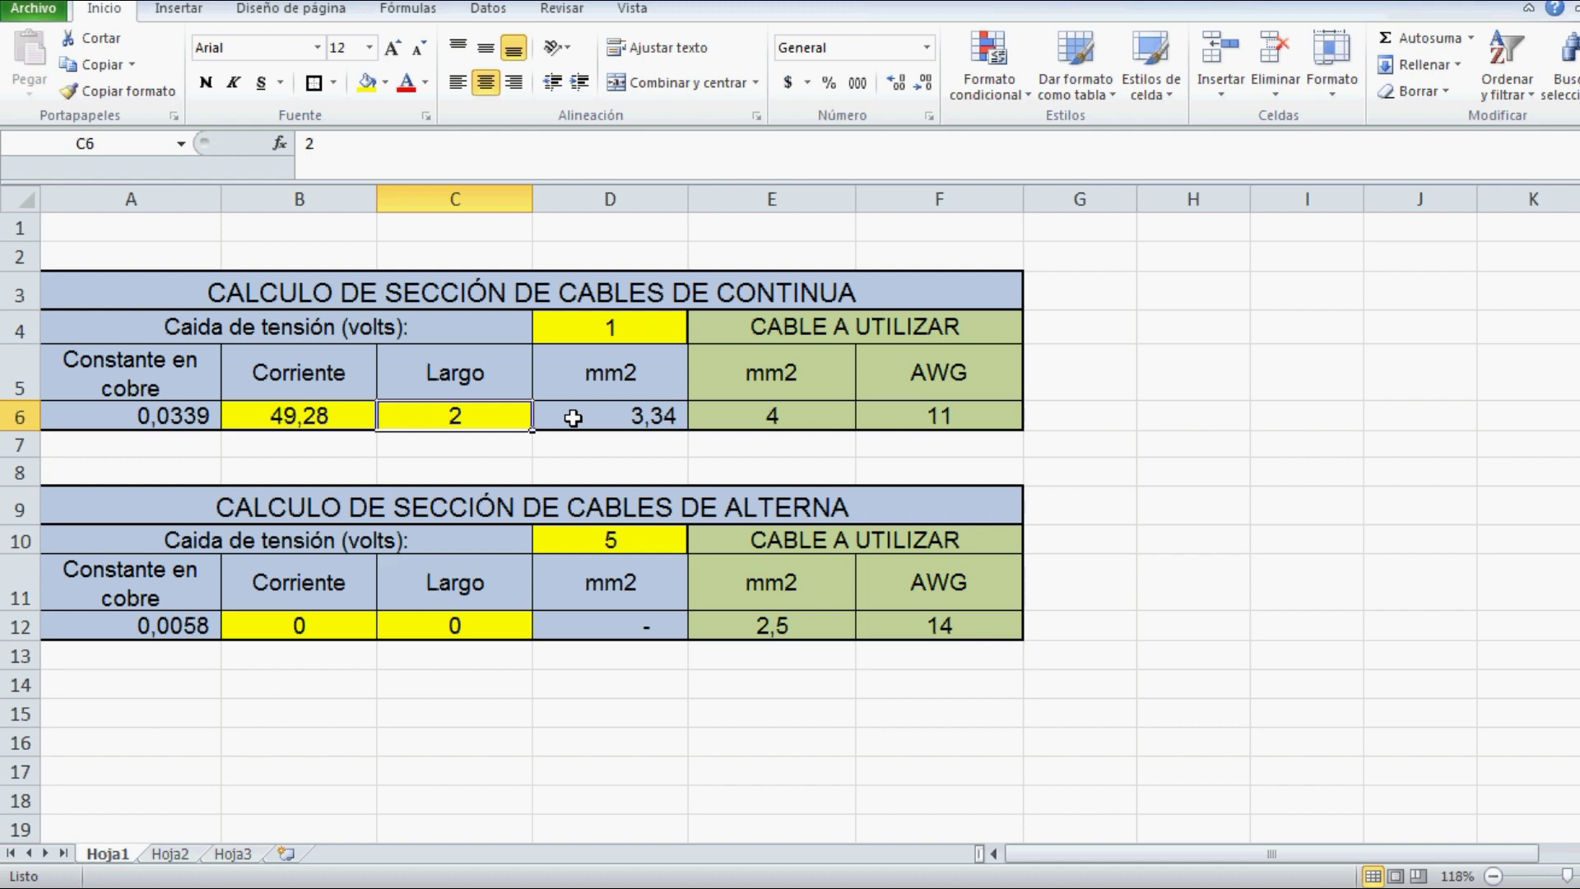
{"action": "type", "text": "5"}
{"action": "key", "text": "Return"}
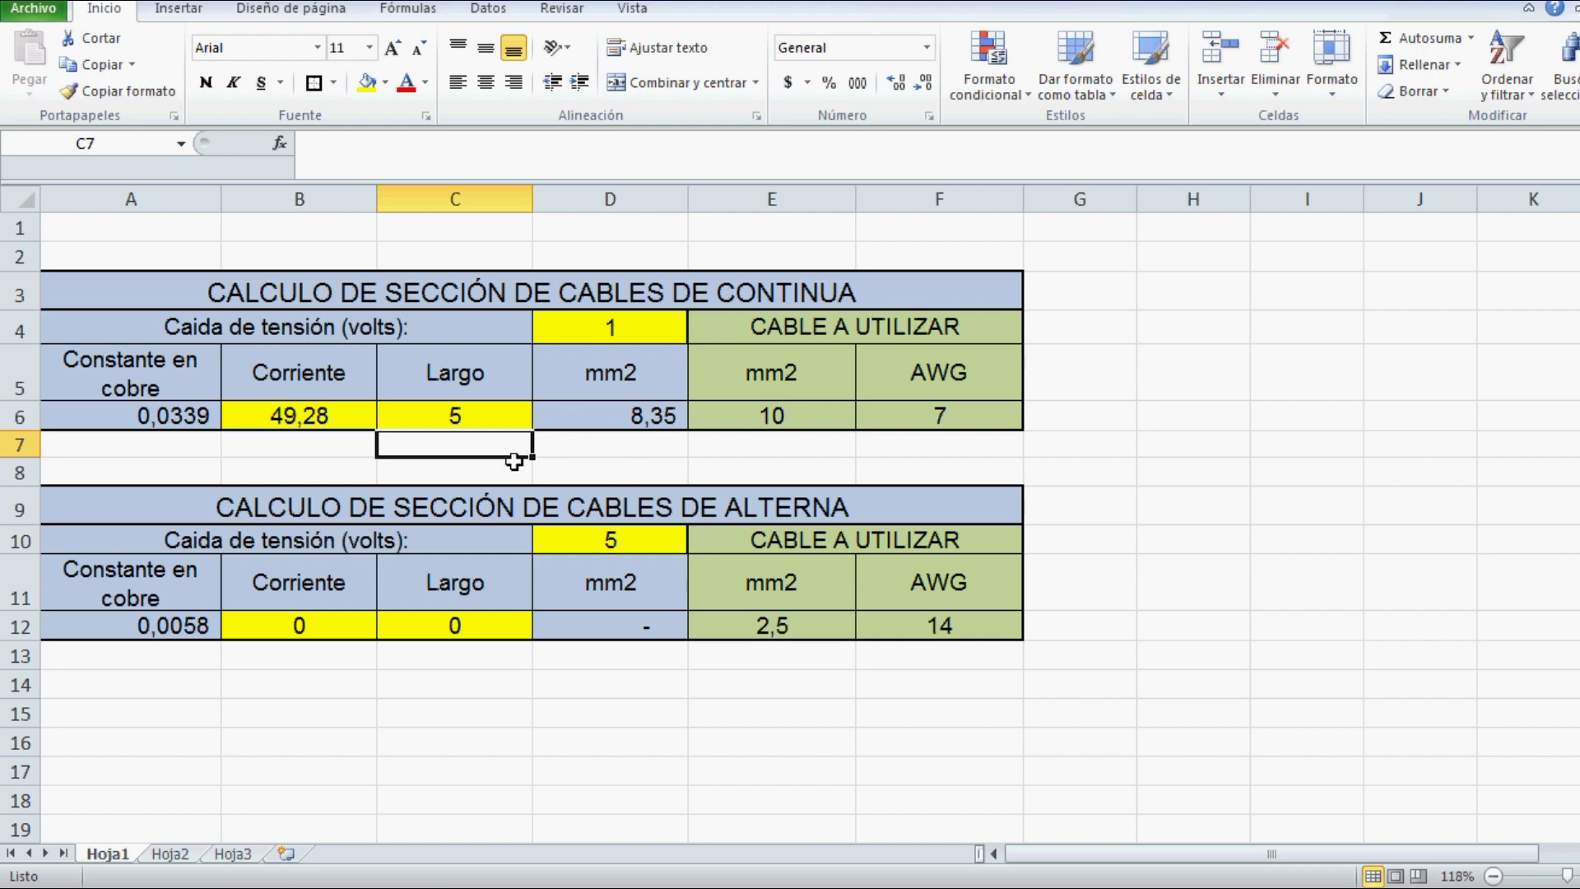
{"action": "left_click", "coordinate": [754, 426]}
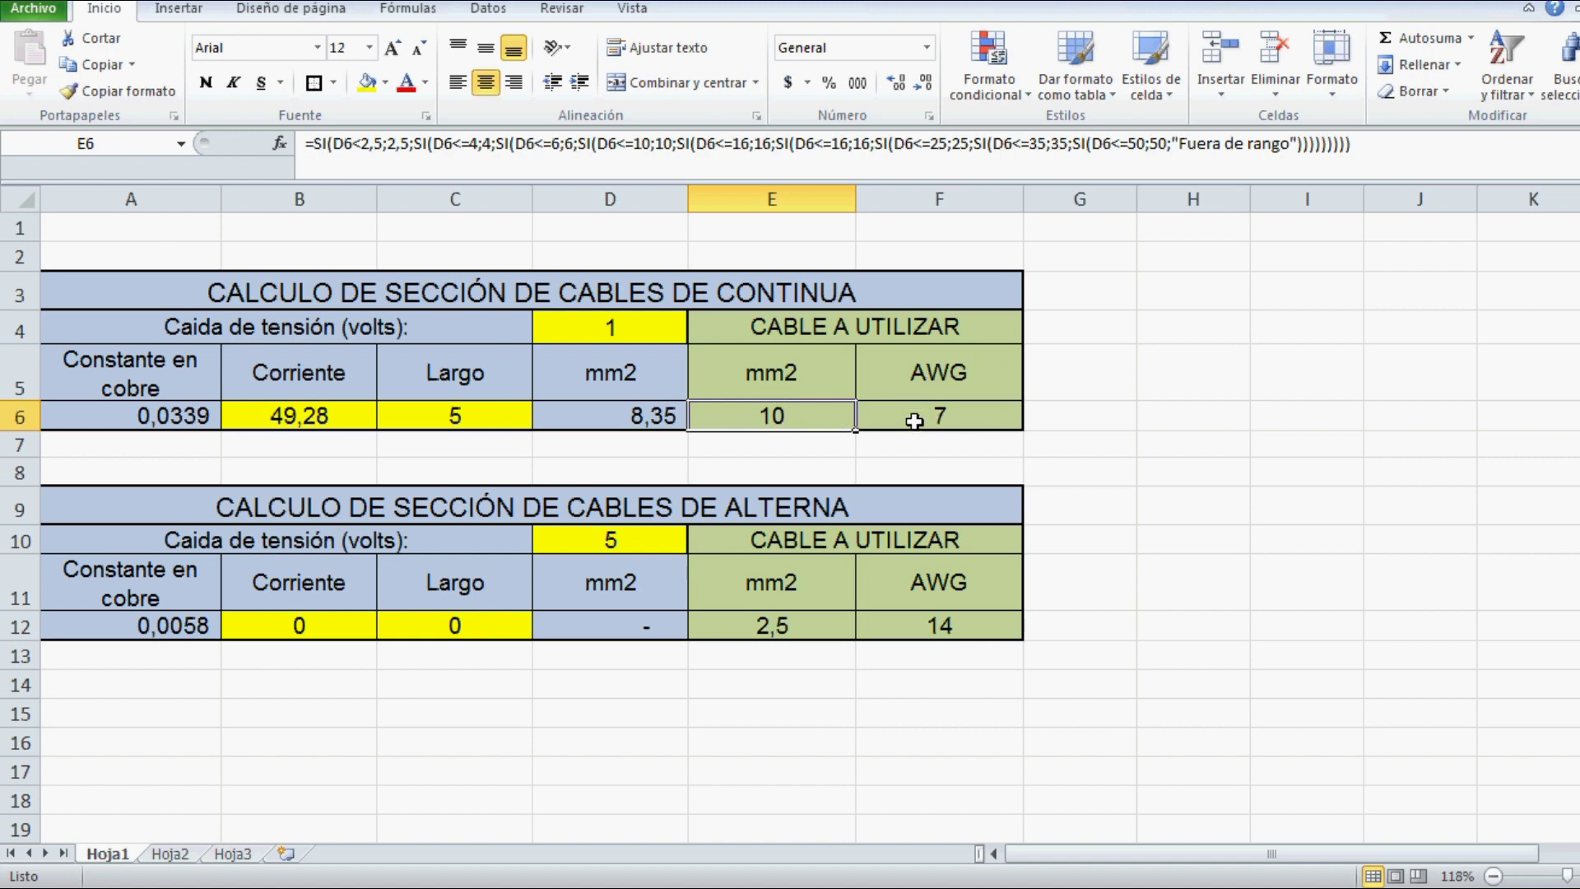
{"action": "left_click", "coordinate": [492, 418]}
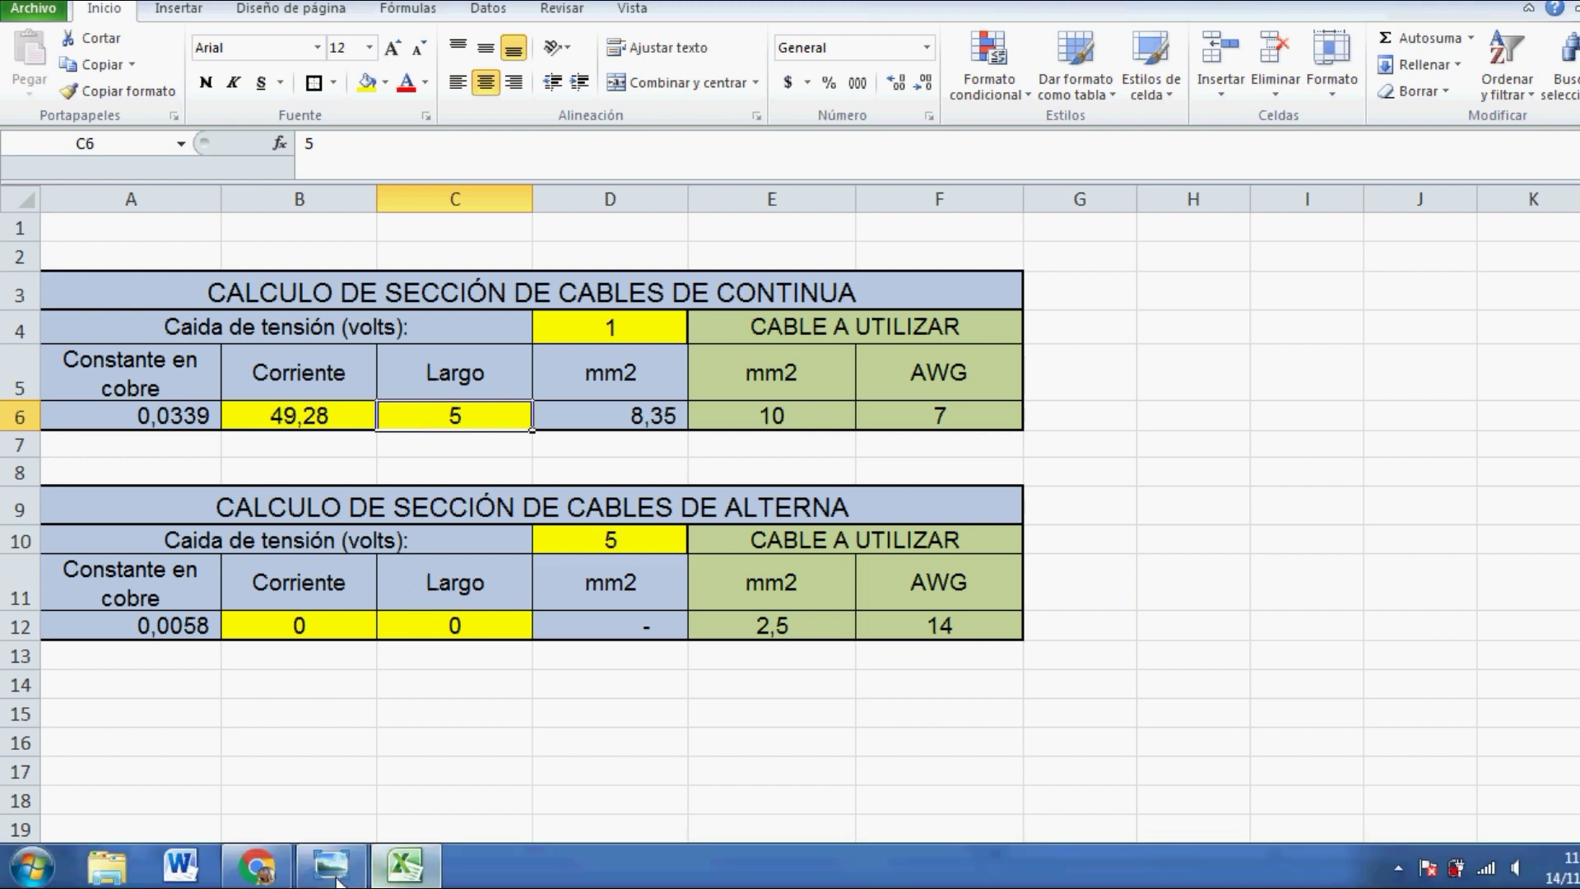
- Check the battery-to-inverter current in the wiring diagram and set the Excel direct-current table's Corriente to 125
{"action": "left_click", "coordinate": [333, 864]}
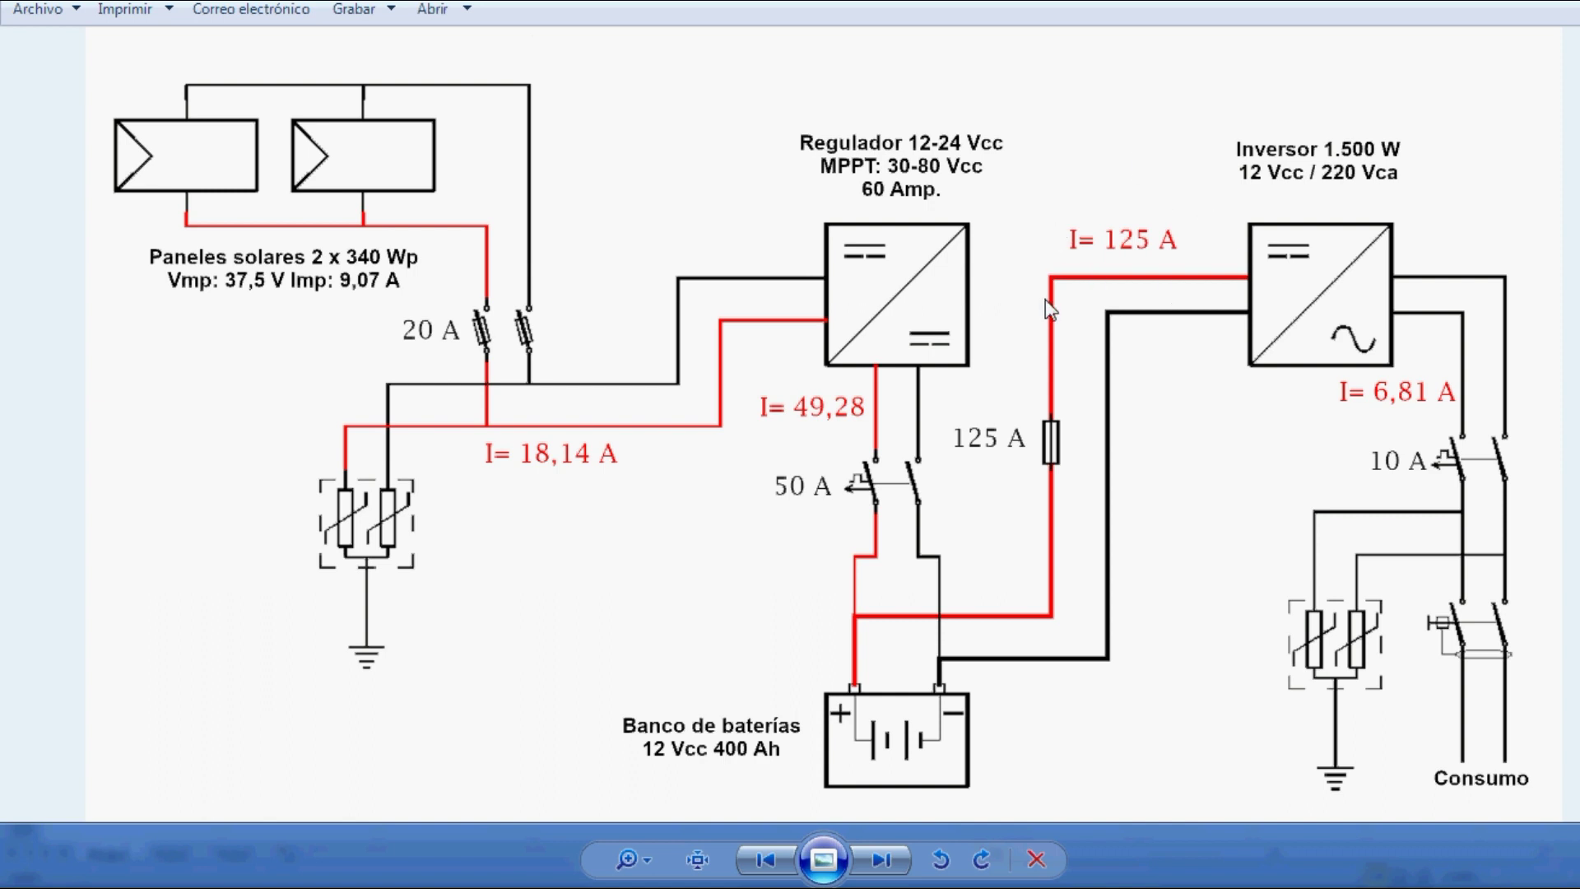
{"action": "mouse_move", "coordinate": [501, 883]}
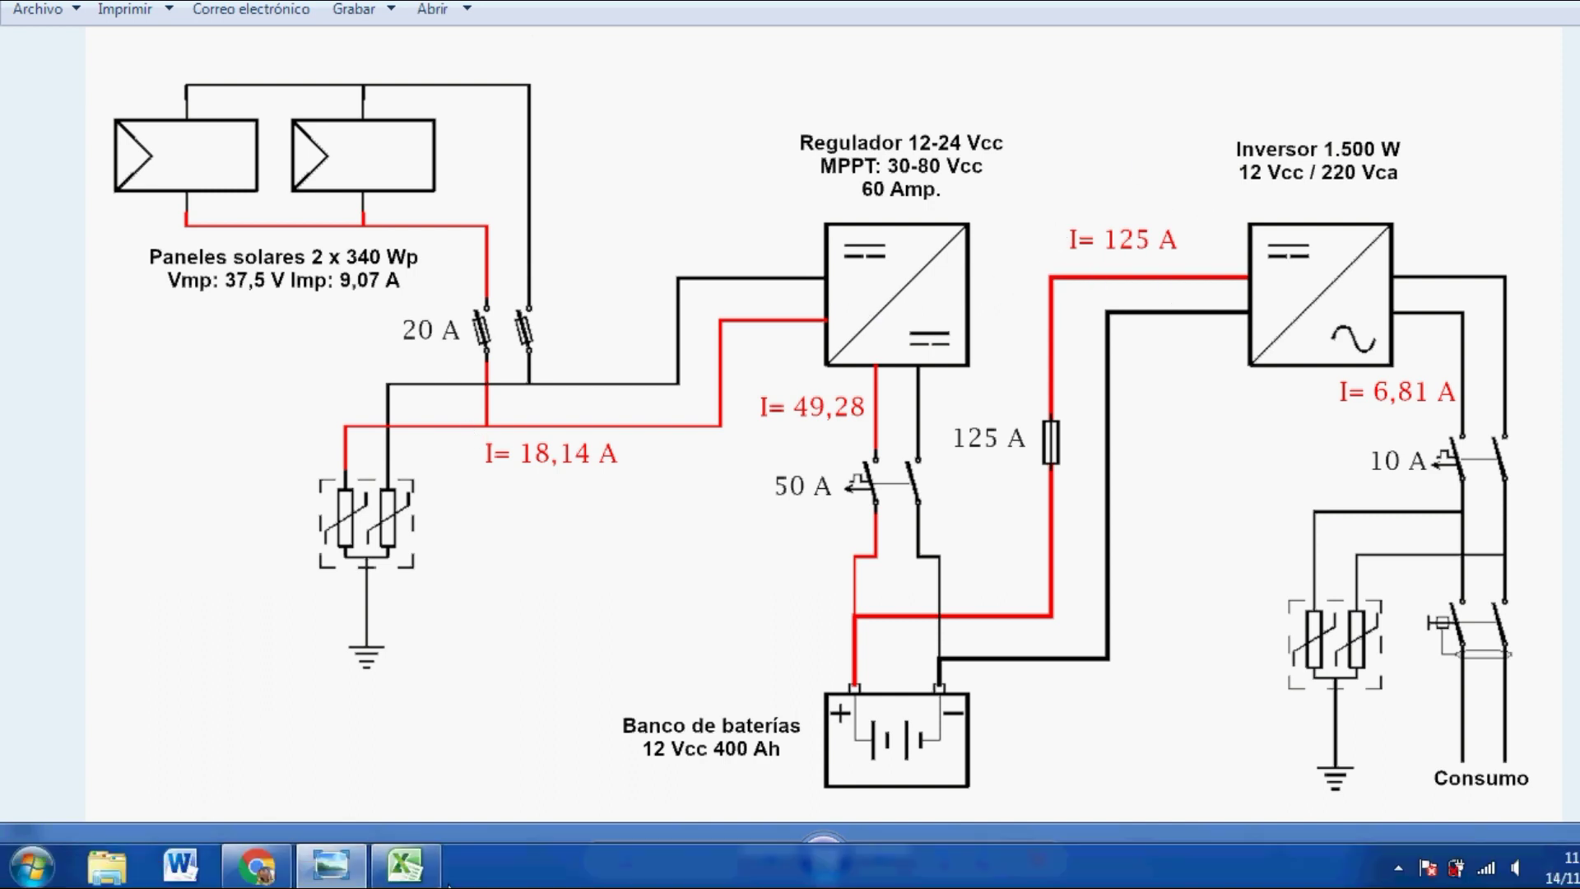
{"action": "left_click", "coordinate": [405, 864]}
{"action": "left_click", "coordinate": [323, 422]}
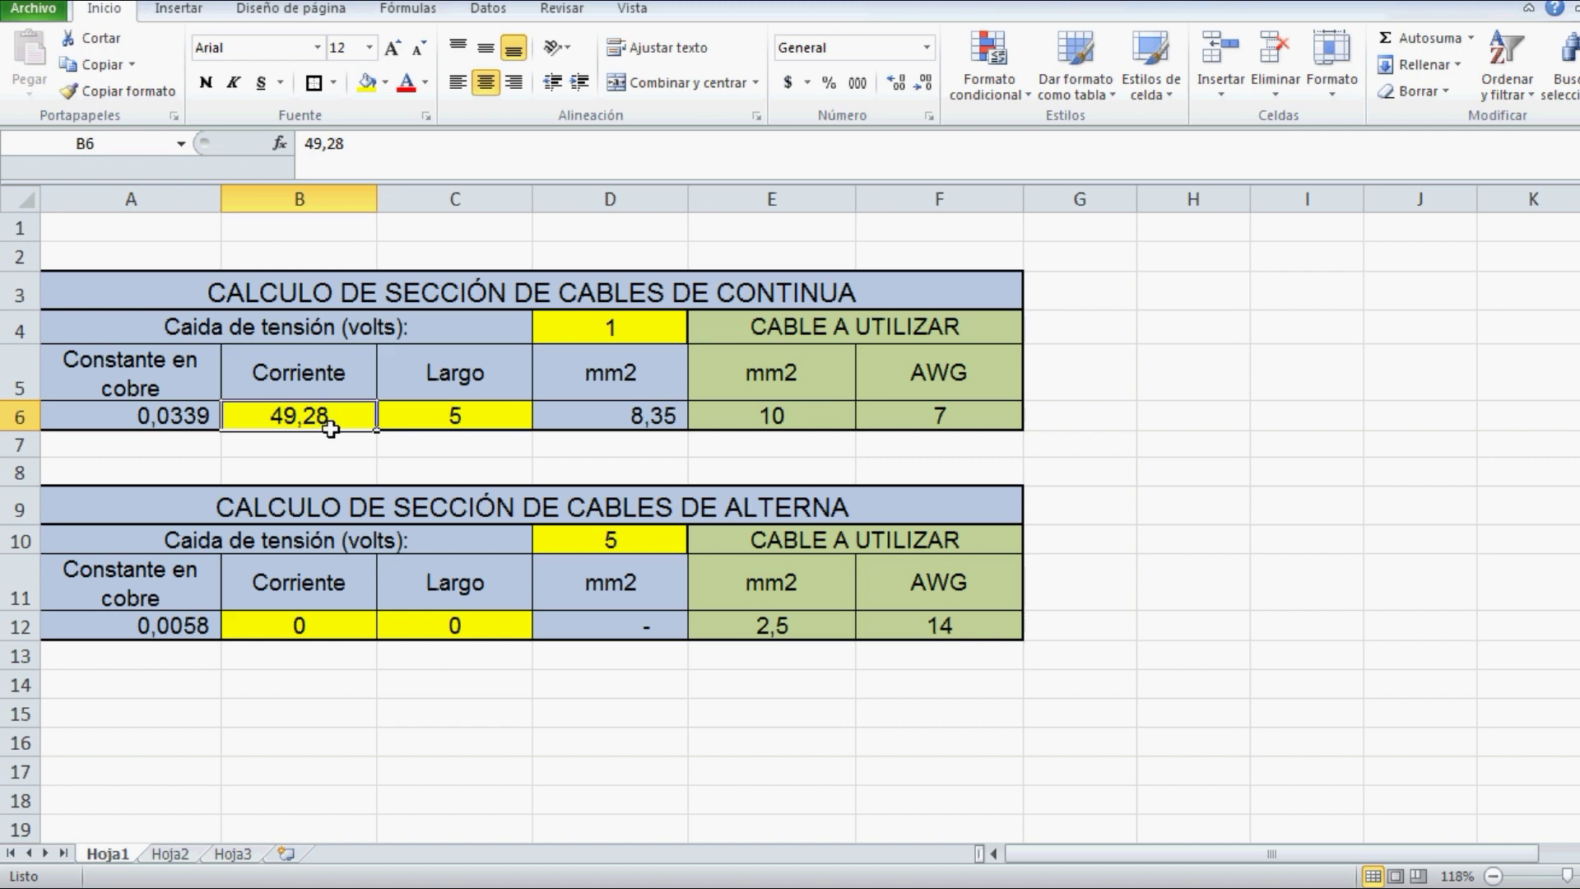
{"action": "type", "text": "125"}
{"action": "key", "text": "Return"}
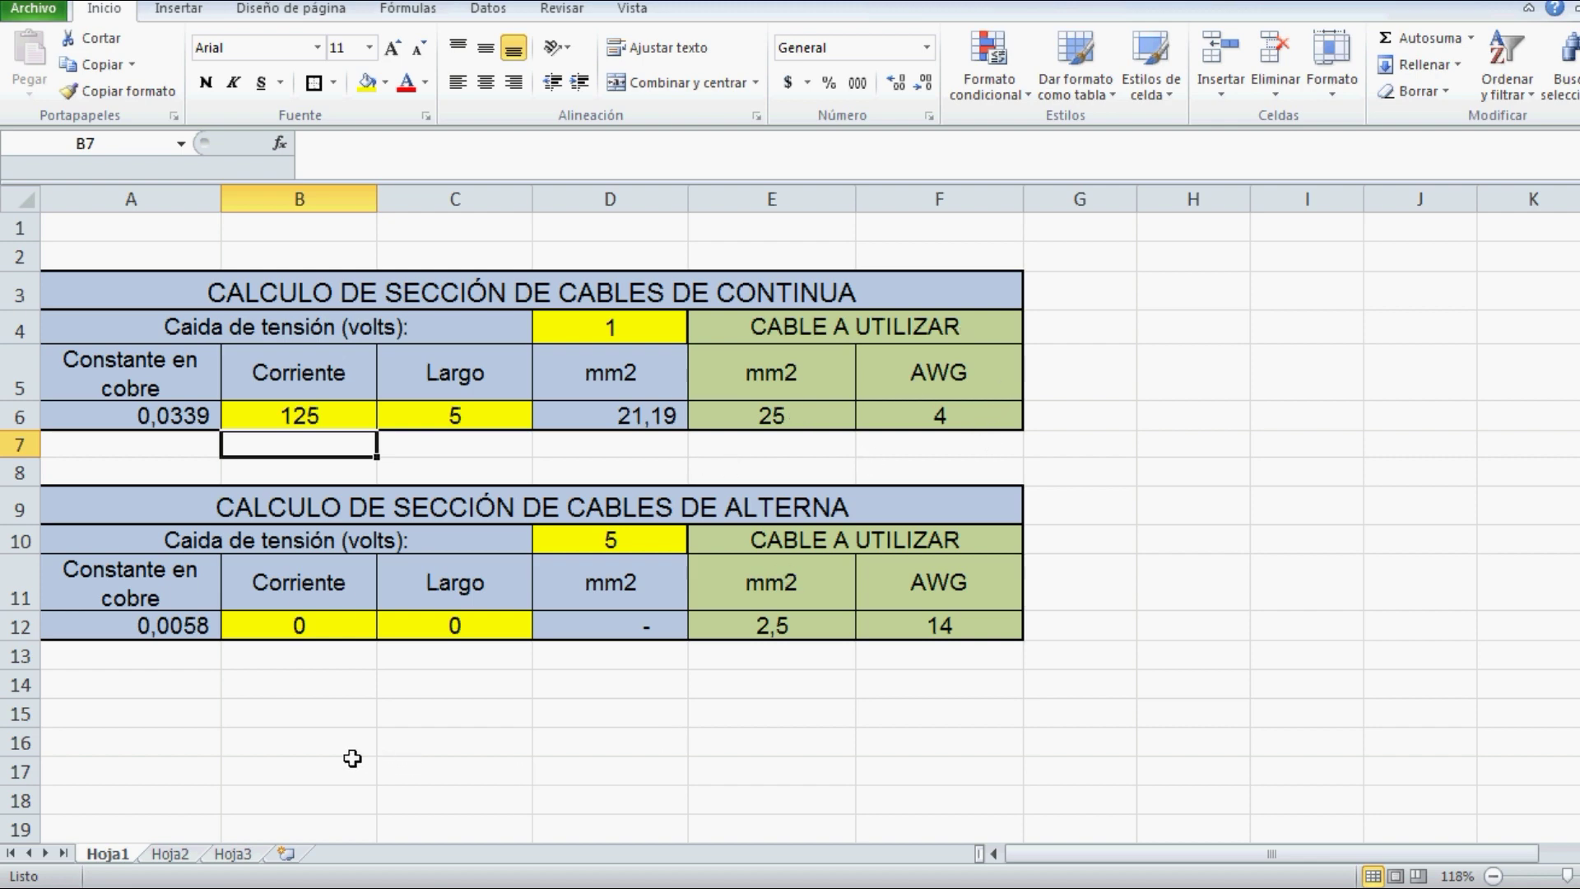
- Check the inverter output current in the wiring diagram, and enter Corriente 6,81 and Largo 15 in the Excel alternating-current table
{"action": "mouse_move", "coordinate": [410, 874]}
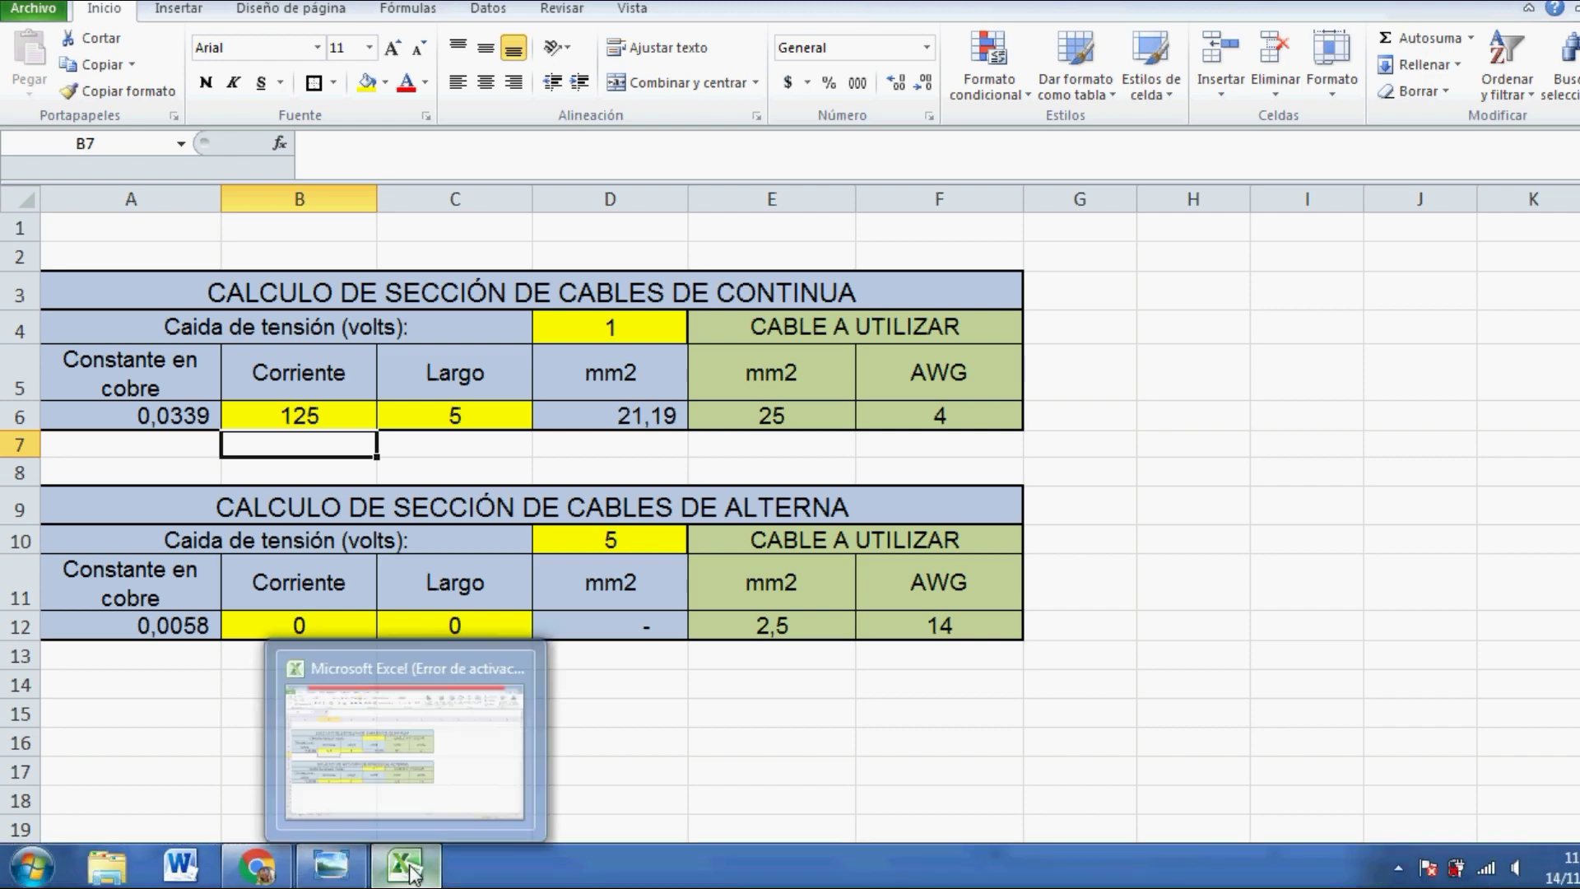
{"action": "left_click", "coordinate": [331, 865]}
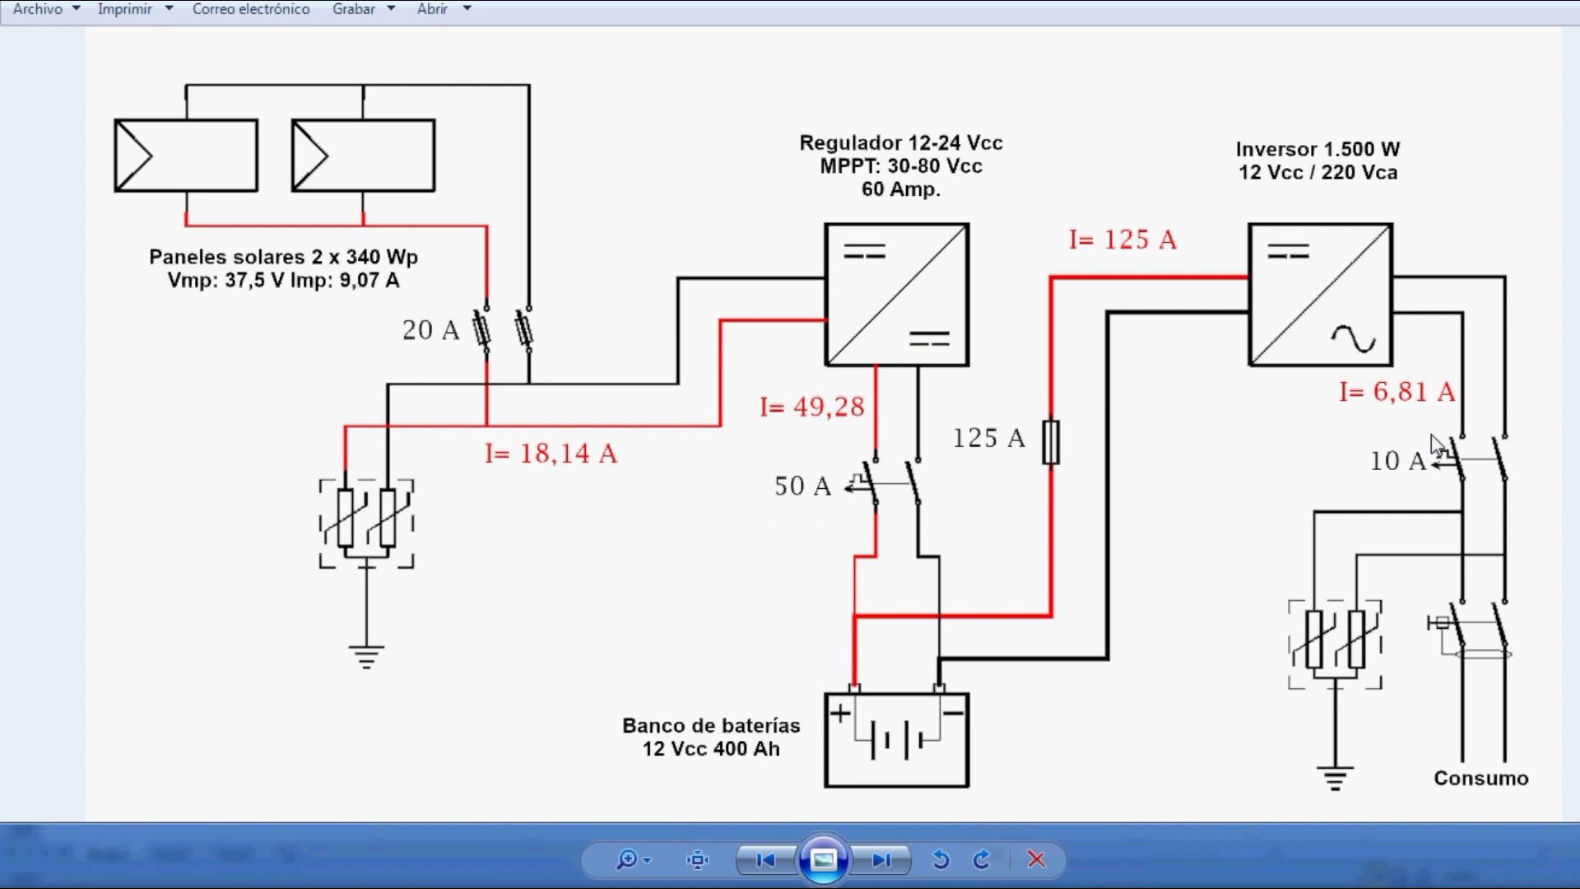
{"action": "left_click", "coordinate": [428, 878]}
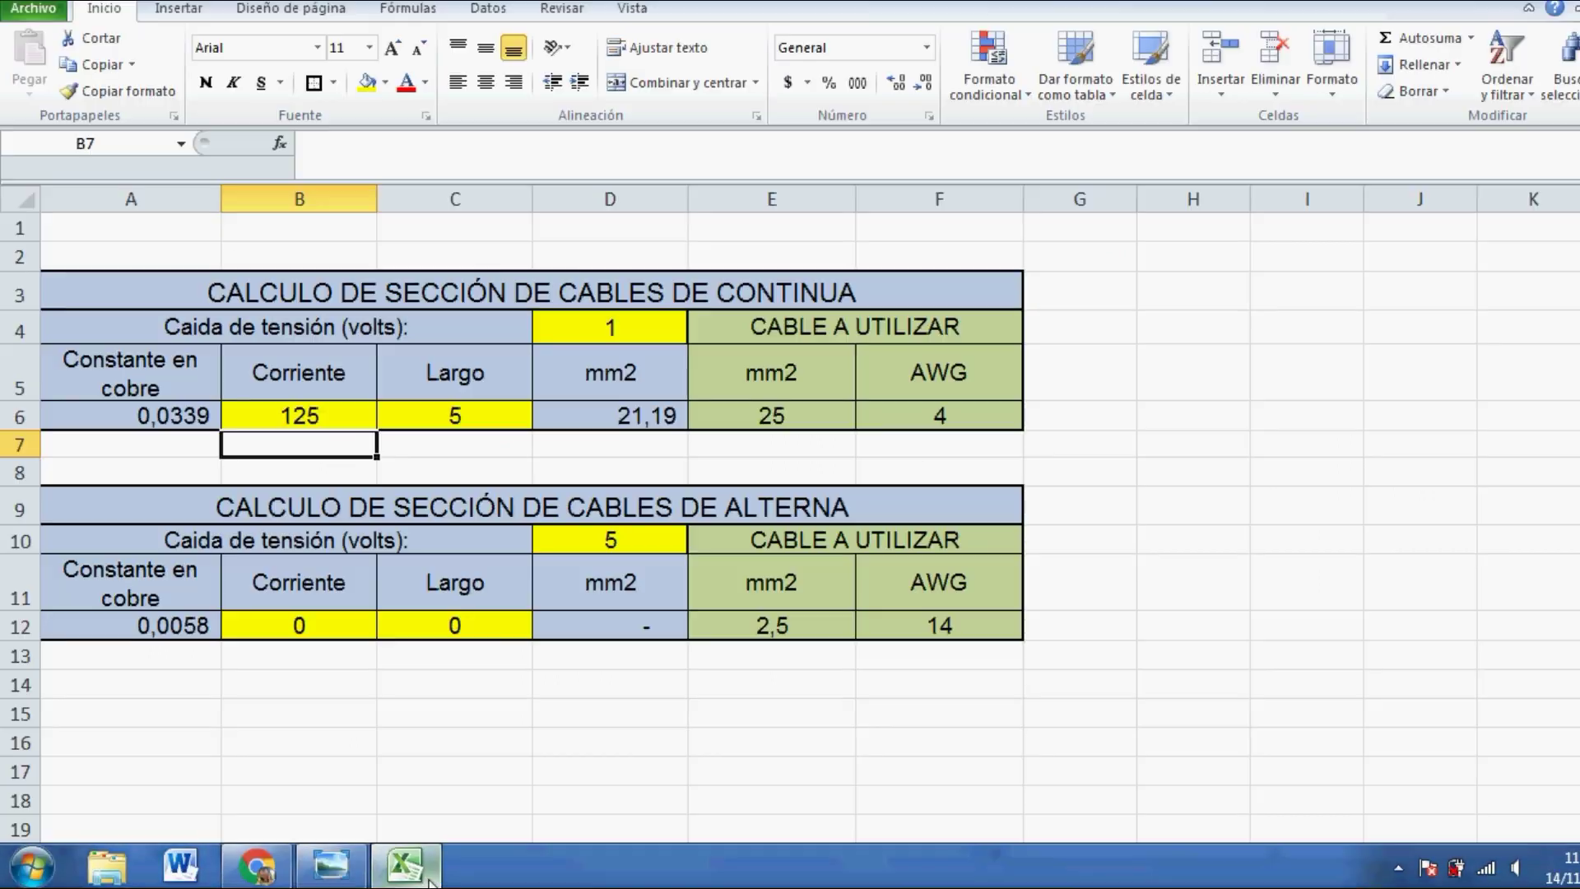
{"action": "left_click", "coordinate": [318, 625]}
{"action": "type", "text": "6,81"}
{"action": "key", "text": "Return"}
{"action": "left_click", "coordinate": [437, 628]}
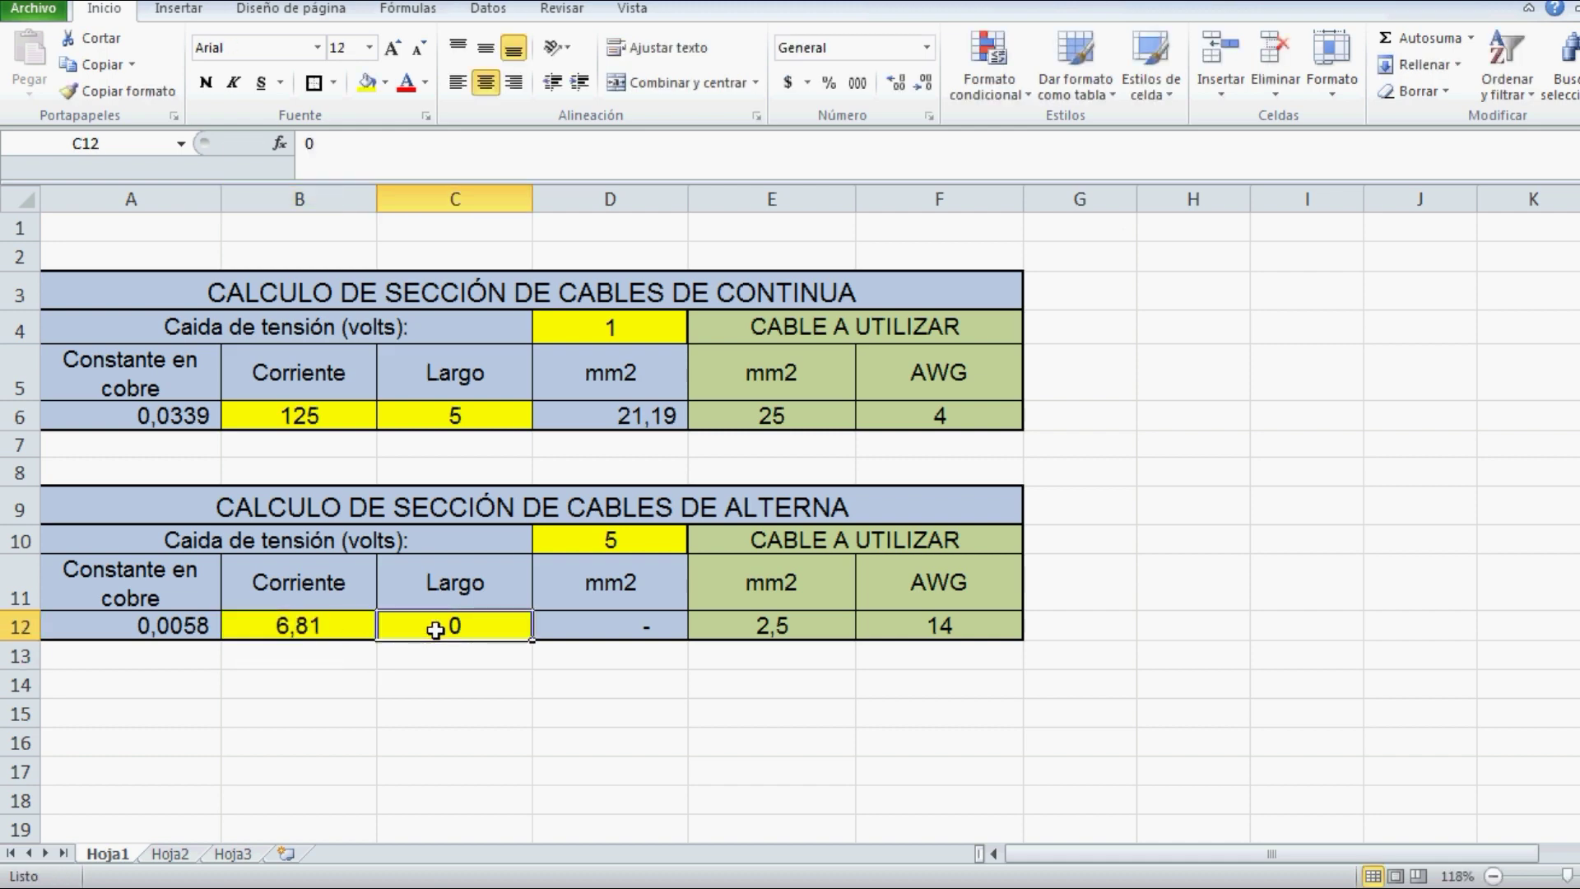
{"action": "type", "text": "15"}
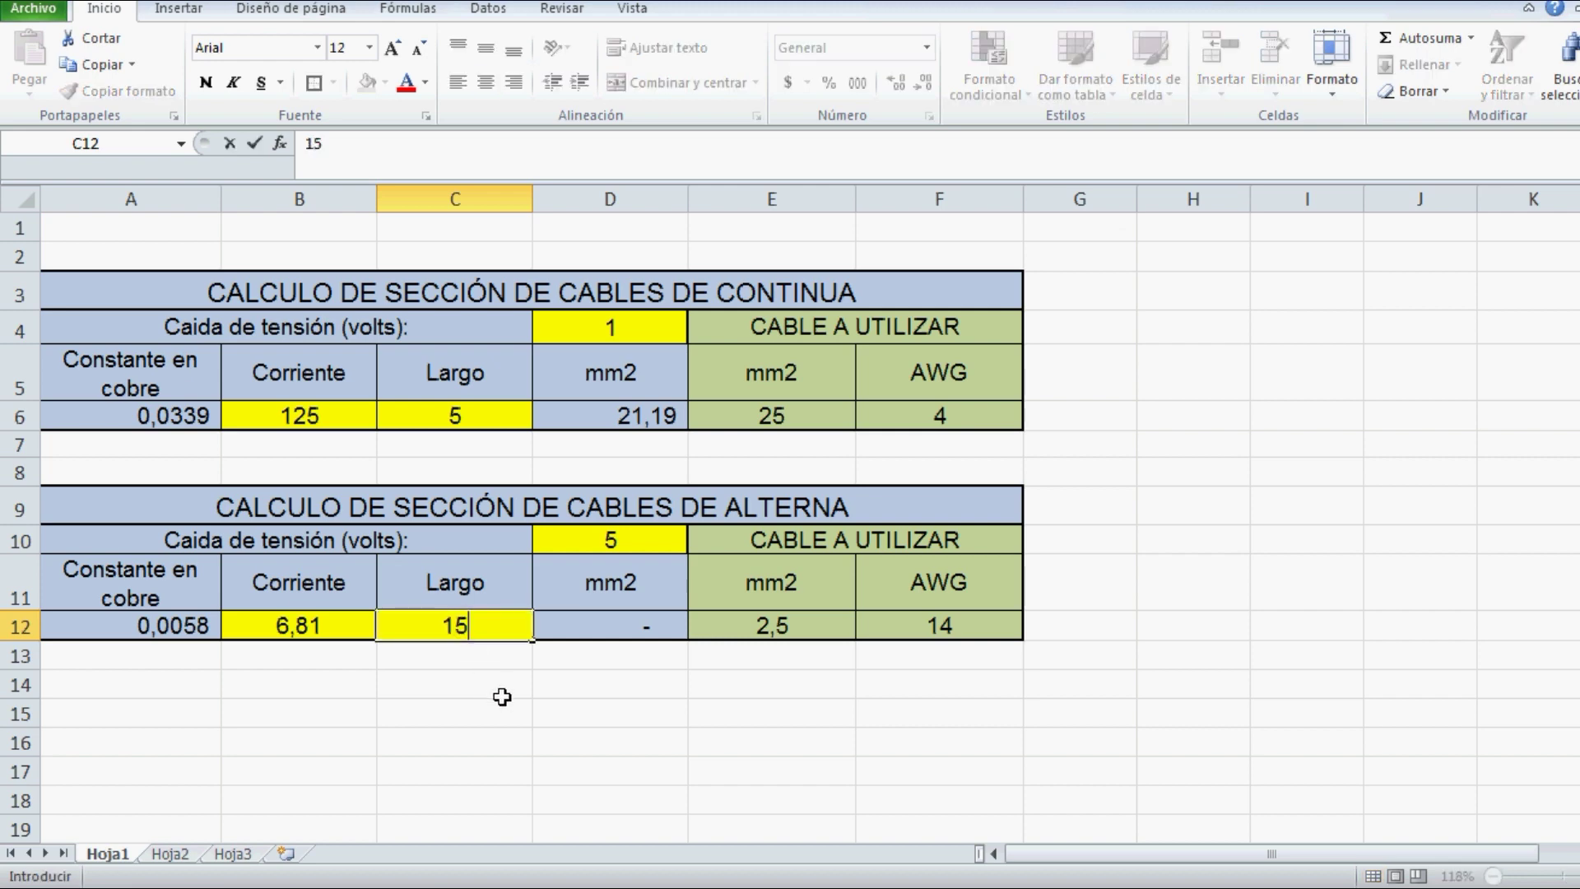
{"action": "key", "text": "Return"}
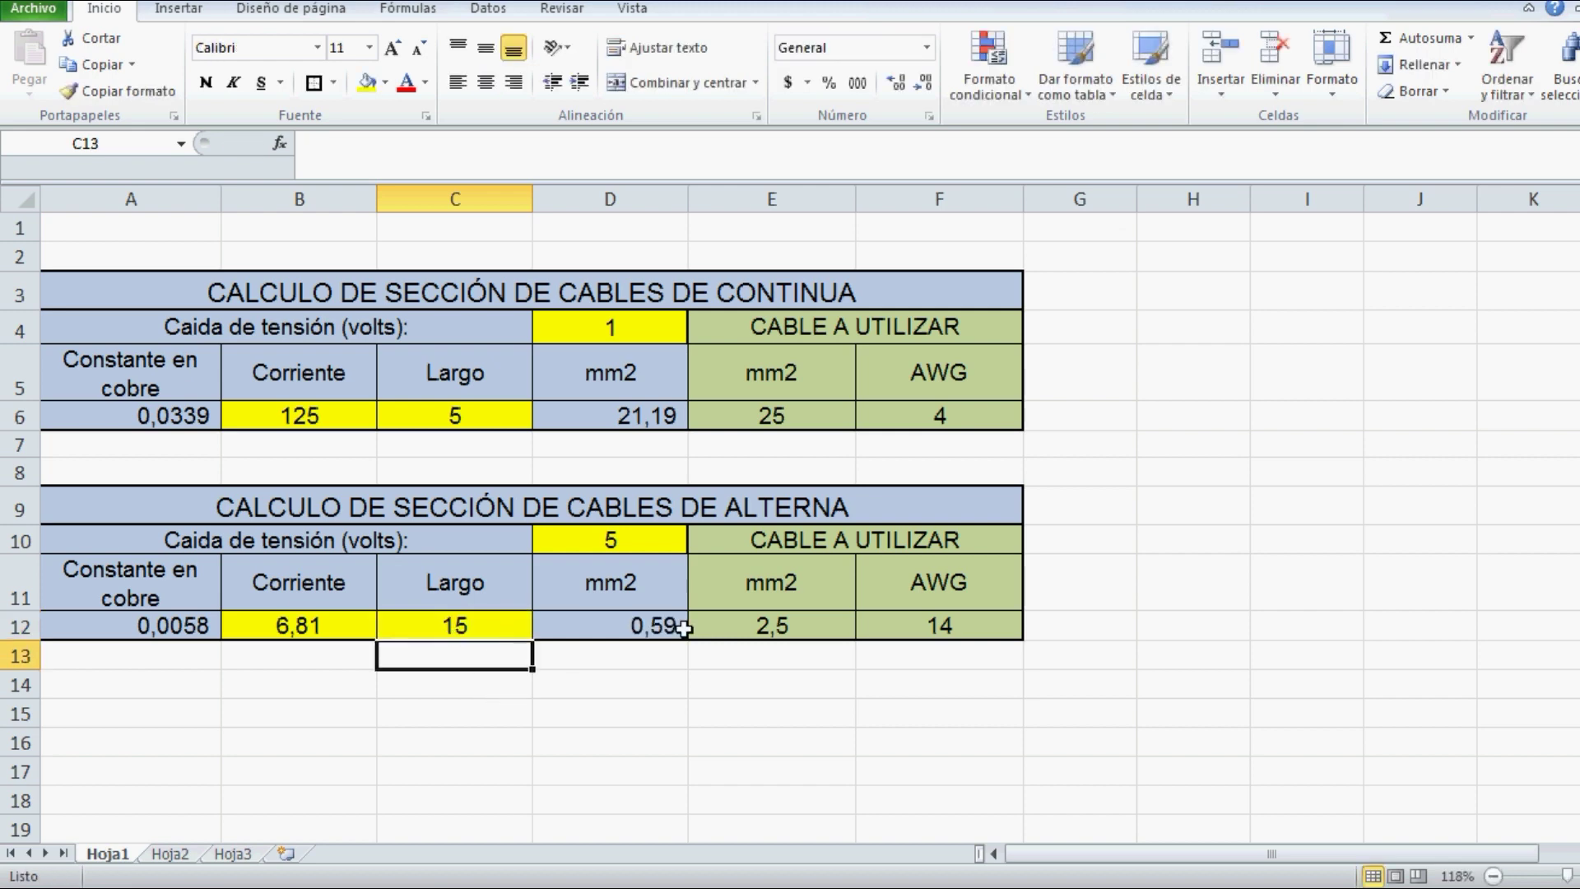
- Examine the alternating-current table's calculated section and its recommended mm2 and AWG cable cells
{"action": "left_click", "coordinate": [626, 633]}
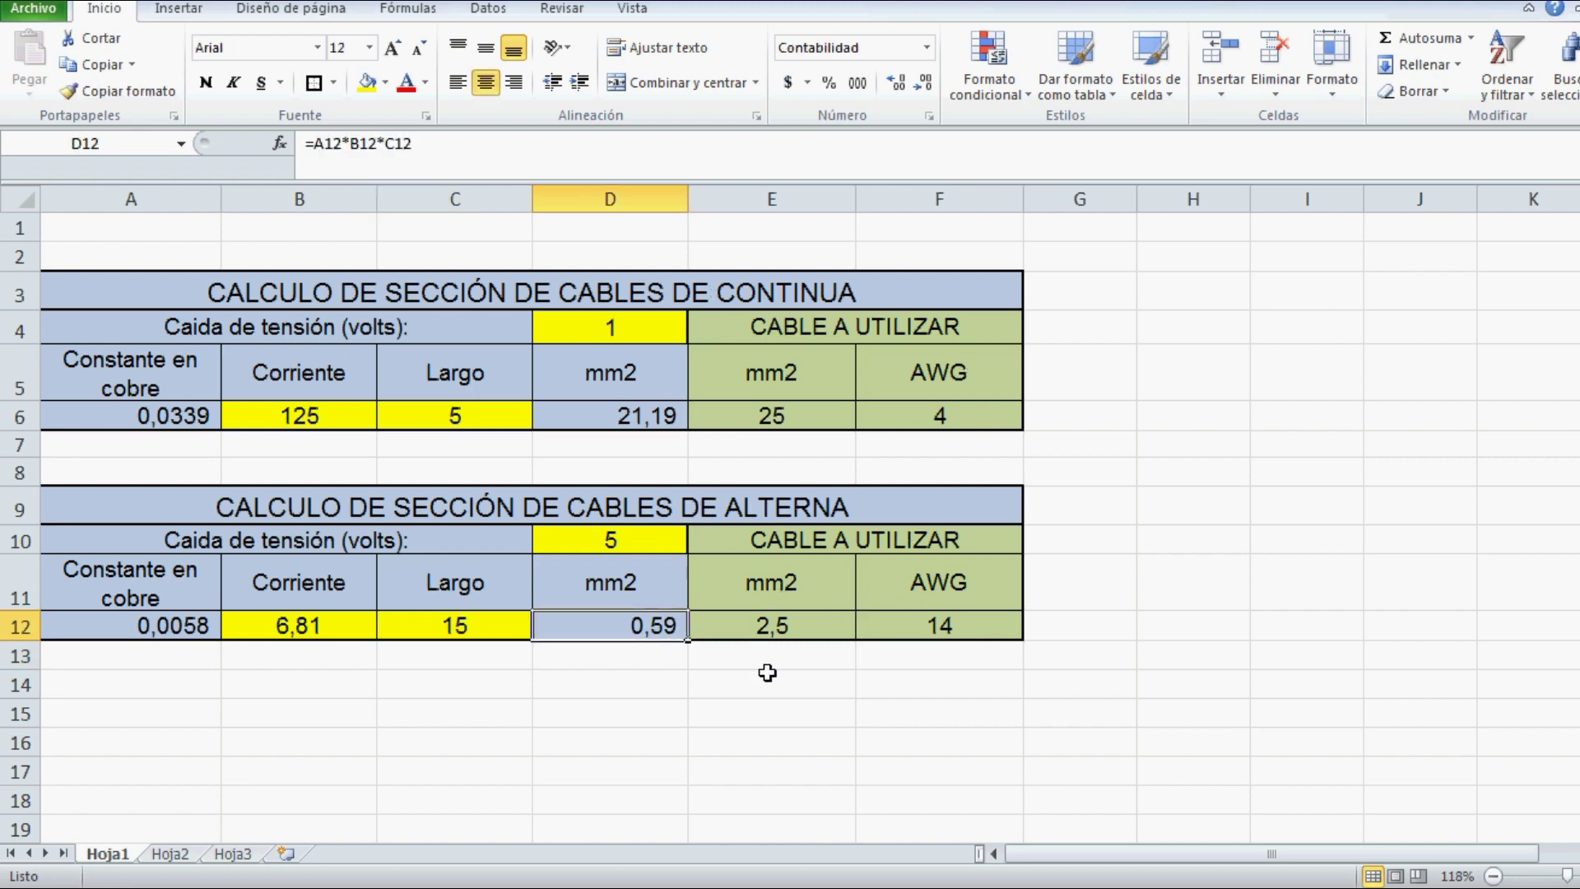
{"action": "left_click", "coordinate": [772, 635]}
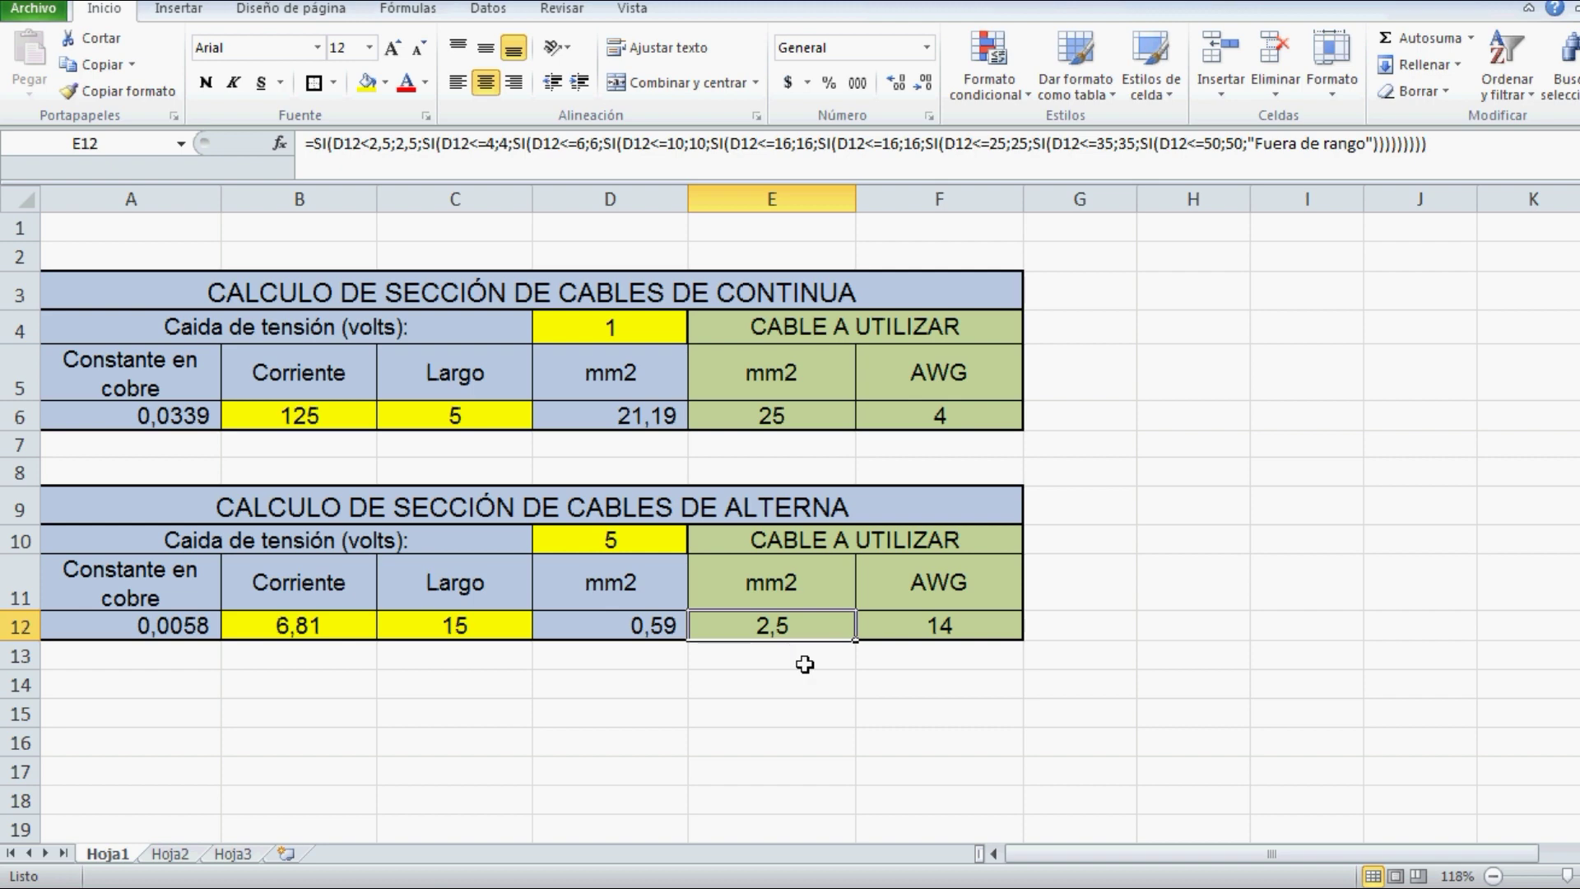
{"action": "left_click", "coordinate": [920, 637]}
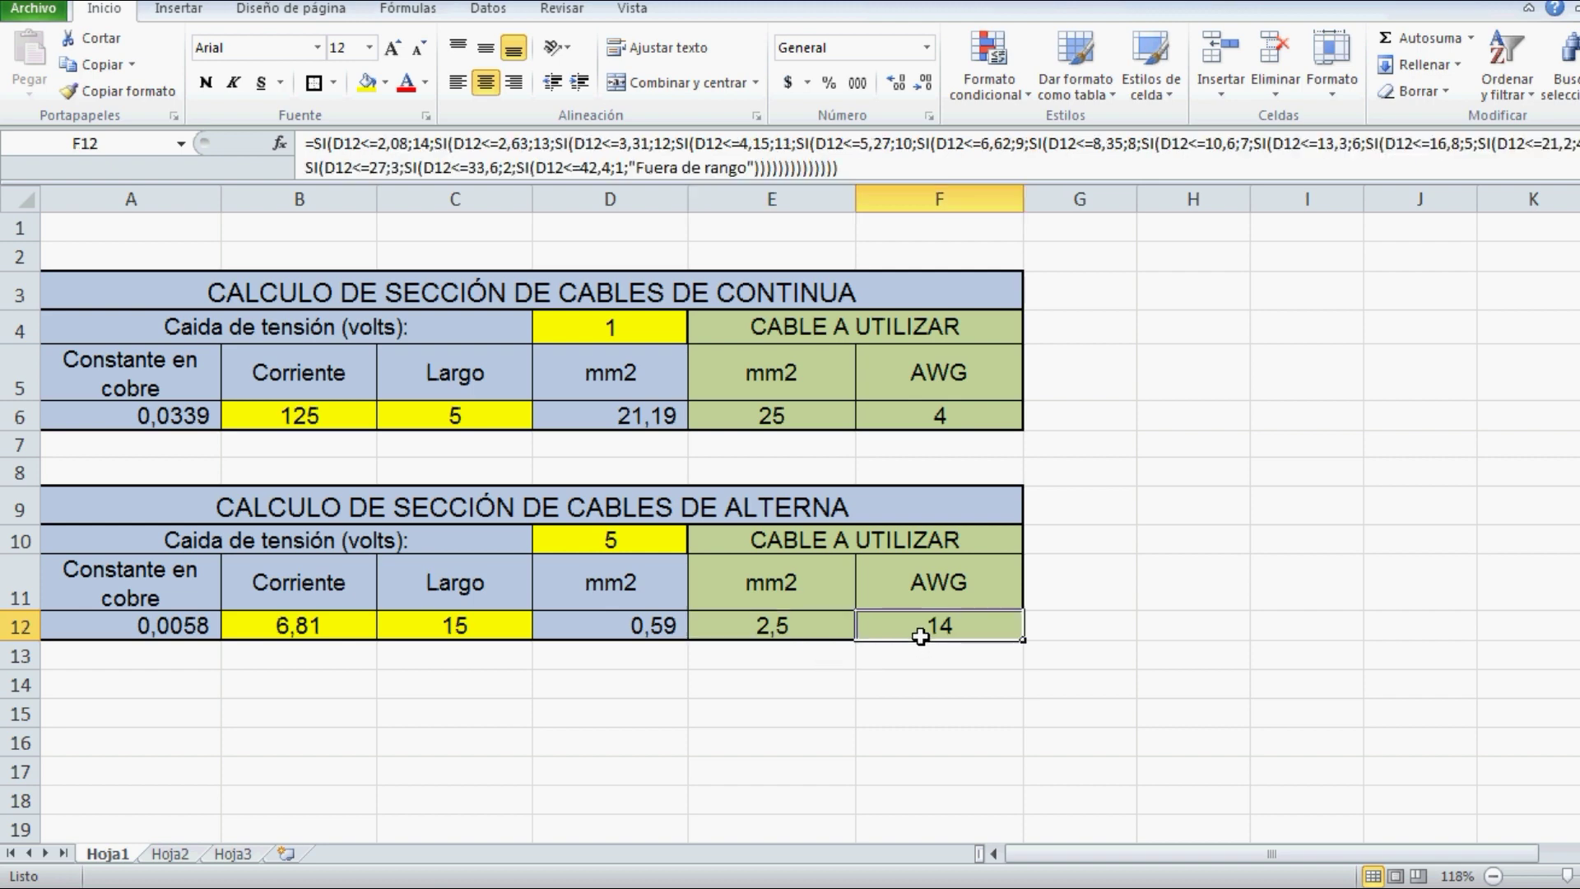
{"action": "left_click", "coordinate": [654, 635]}
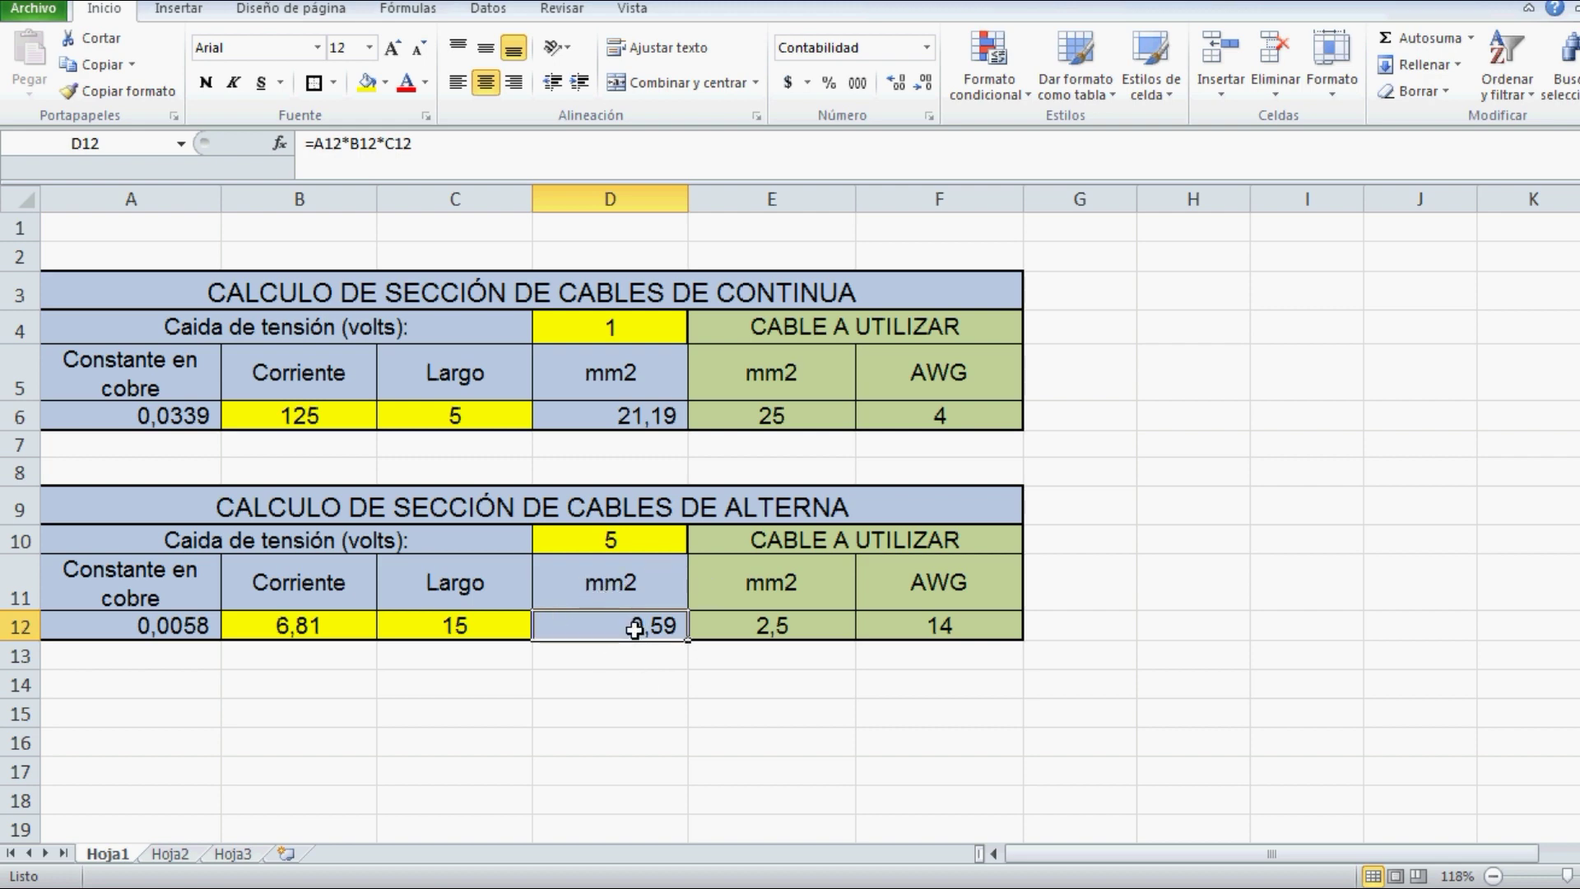
{"action": "left_click_drag", "start_coordinate": [830, 616], "coordinate": [944, 636]}
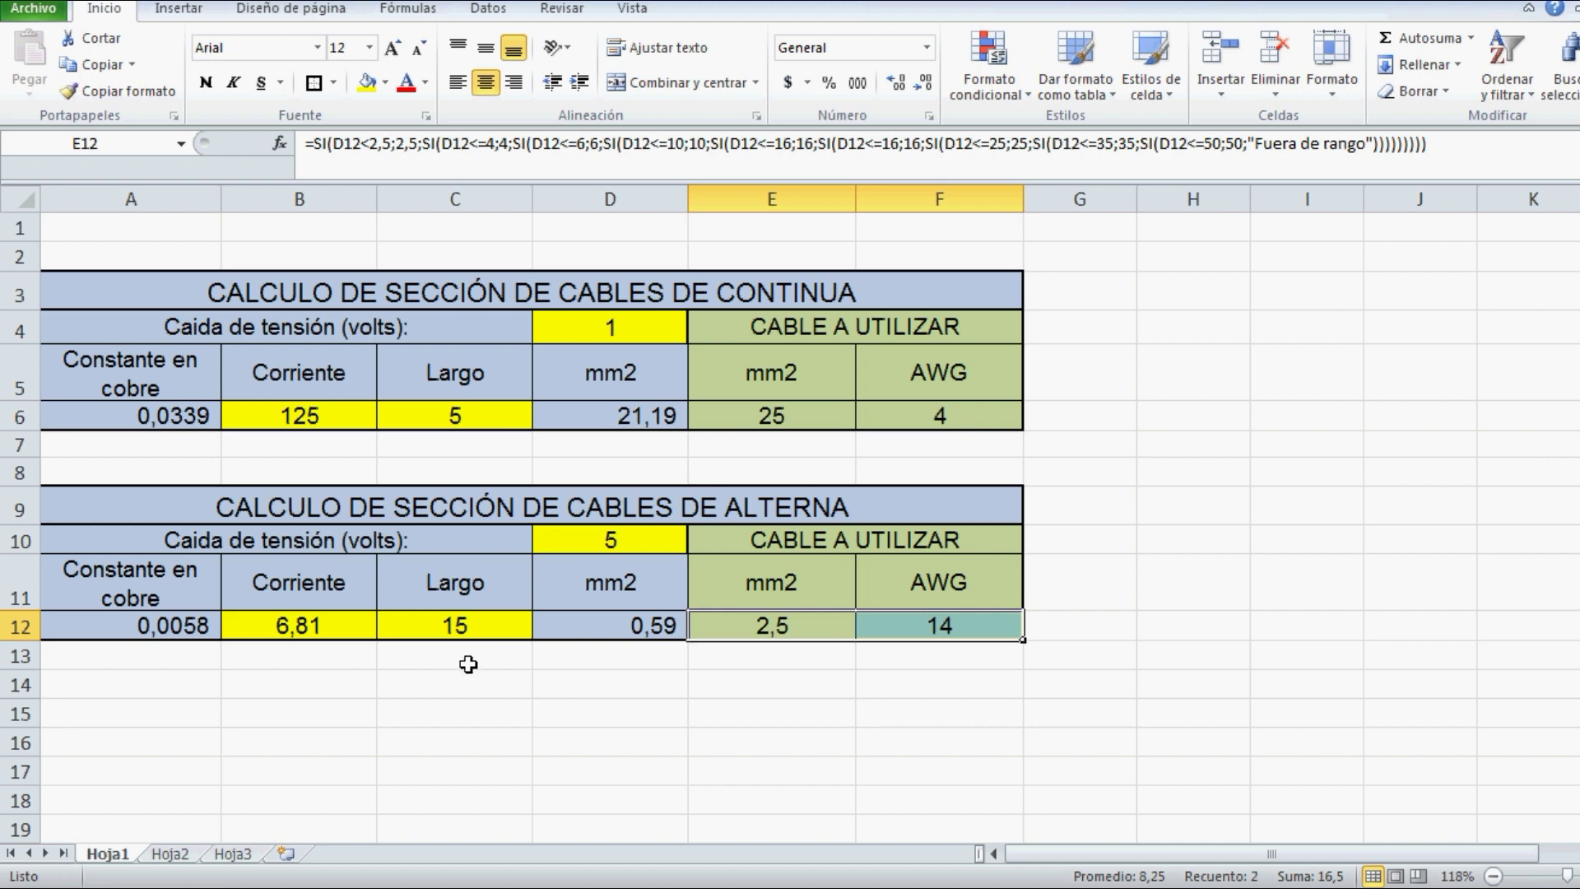
- Check the panel current in the 24 V wiring diagram, and enter Corriente 9,07 and Largo 6 in the Excel direct-current table
{"action": "left_click", "coordinate": [330, 864]}
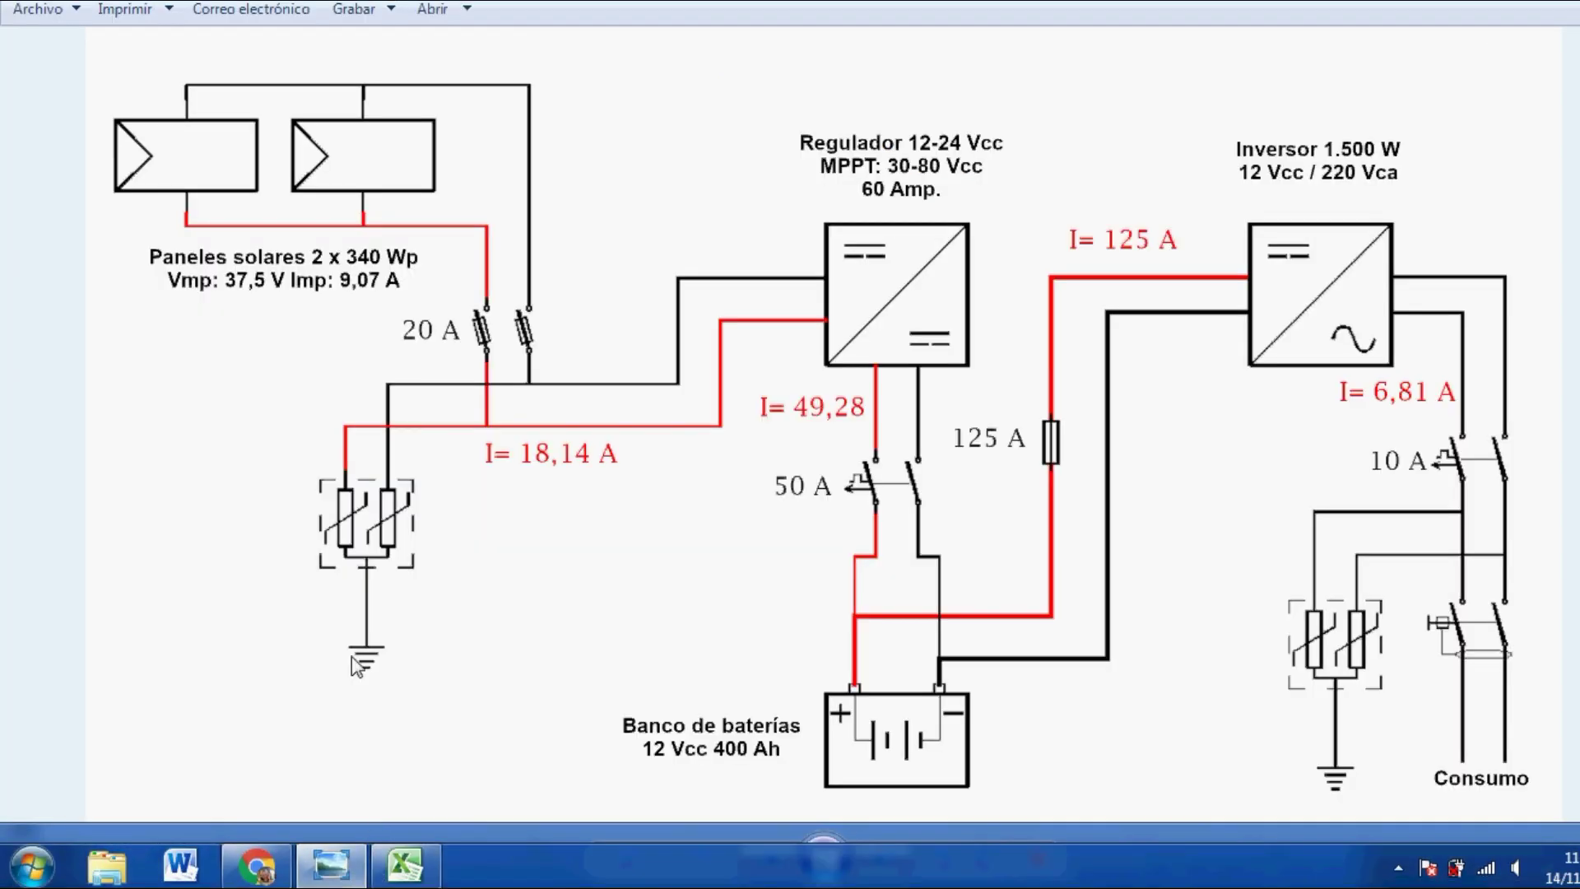
{"action": "key", "text": "Right"}
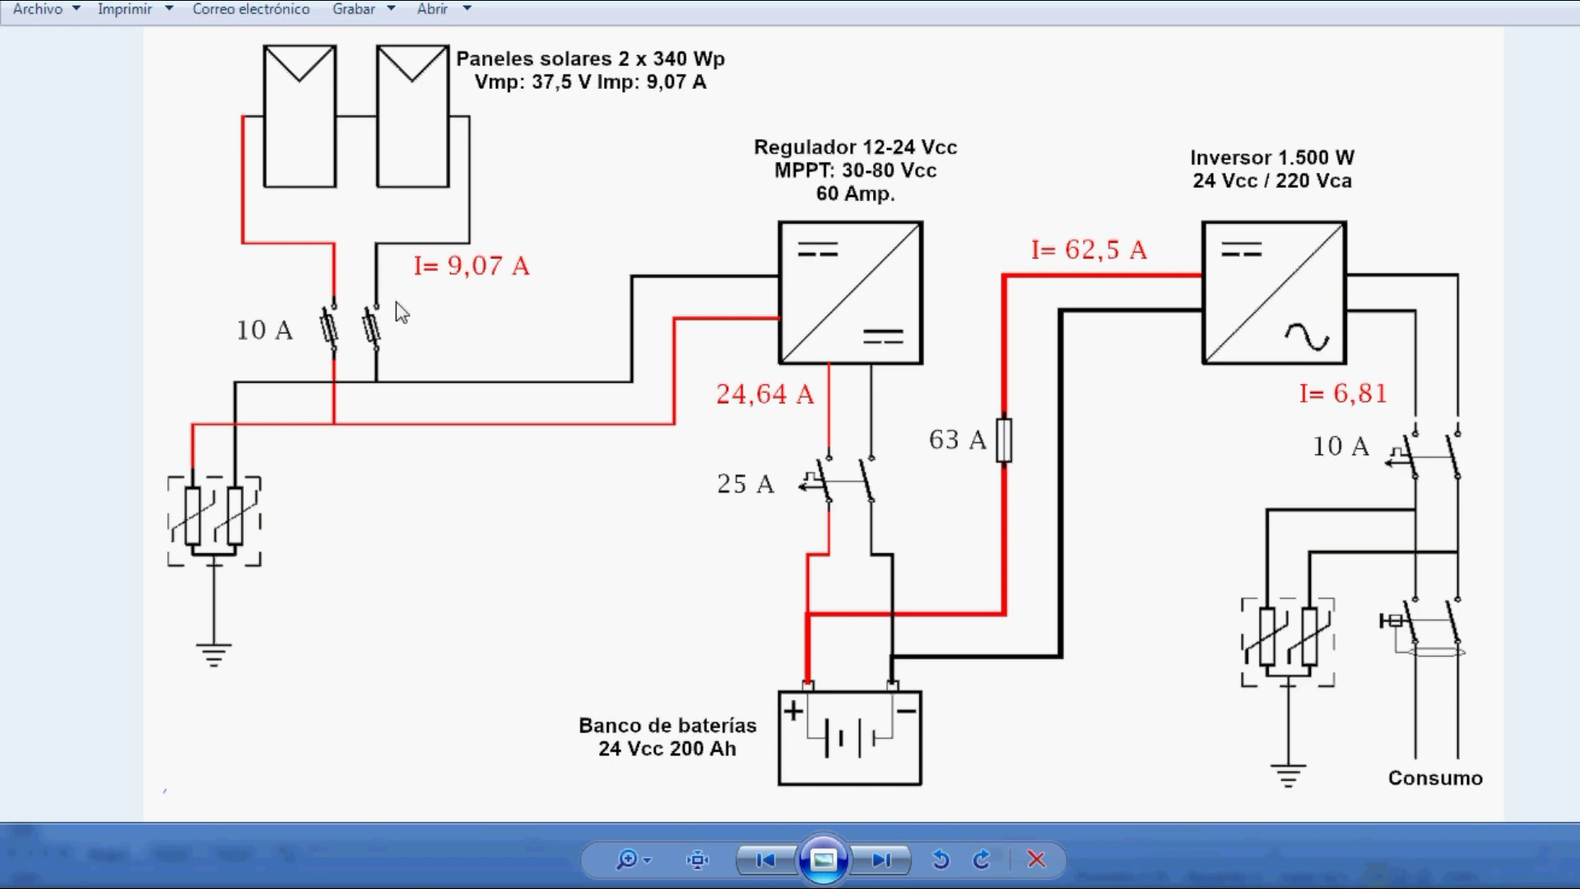
{"action": "left_click", "coordinate": [405, 864]}
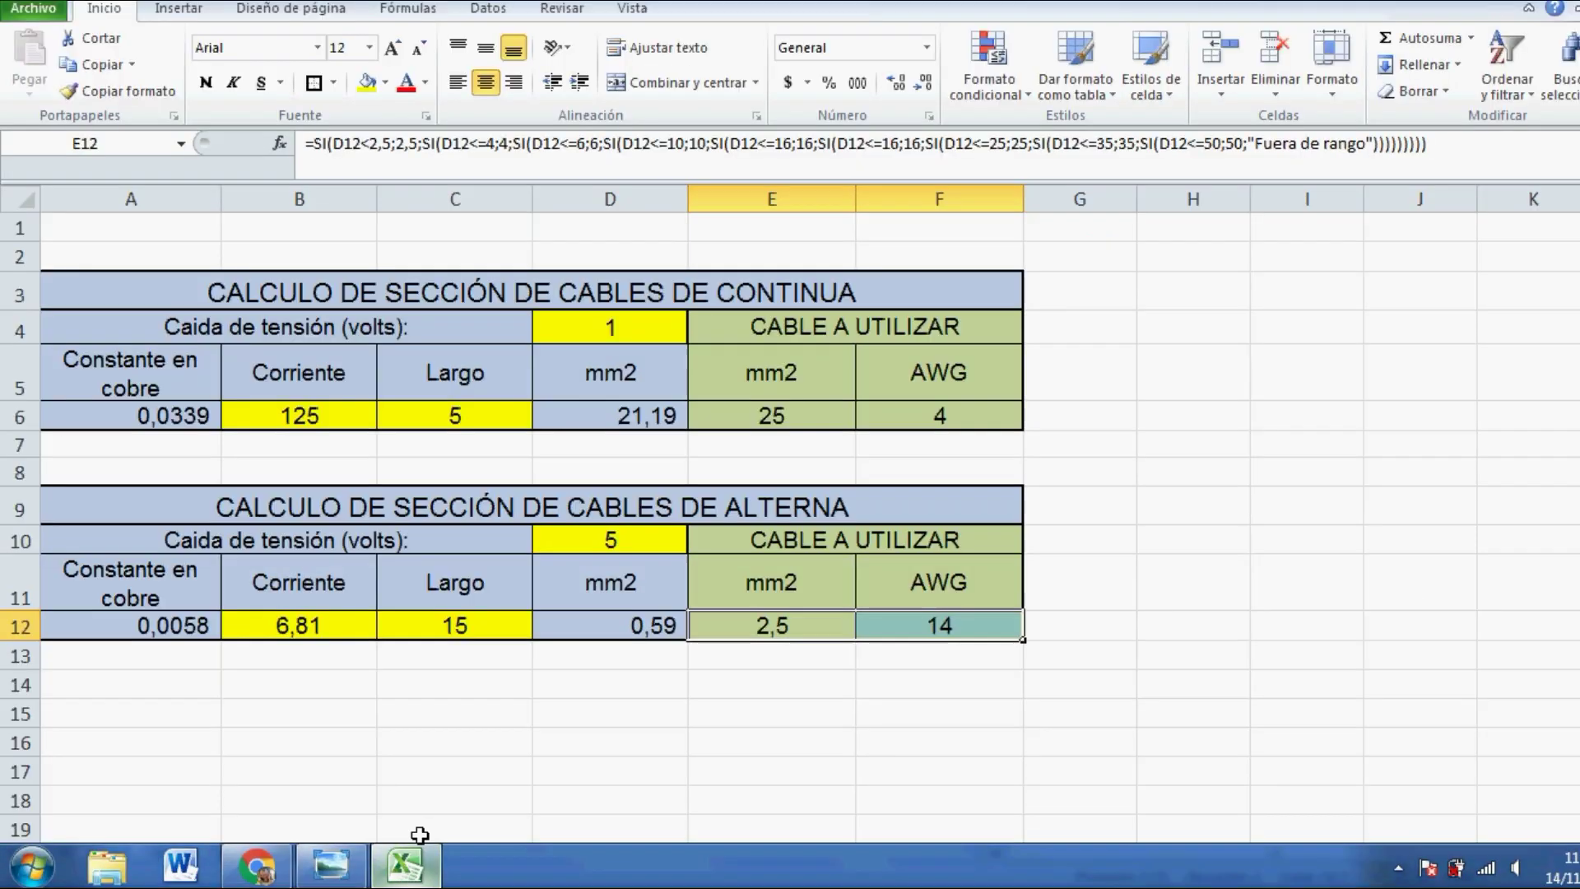
{"action": "left_click", "coordinate": [316, 423]}
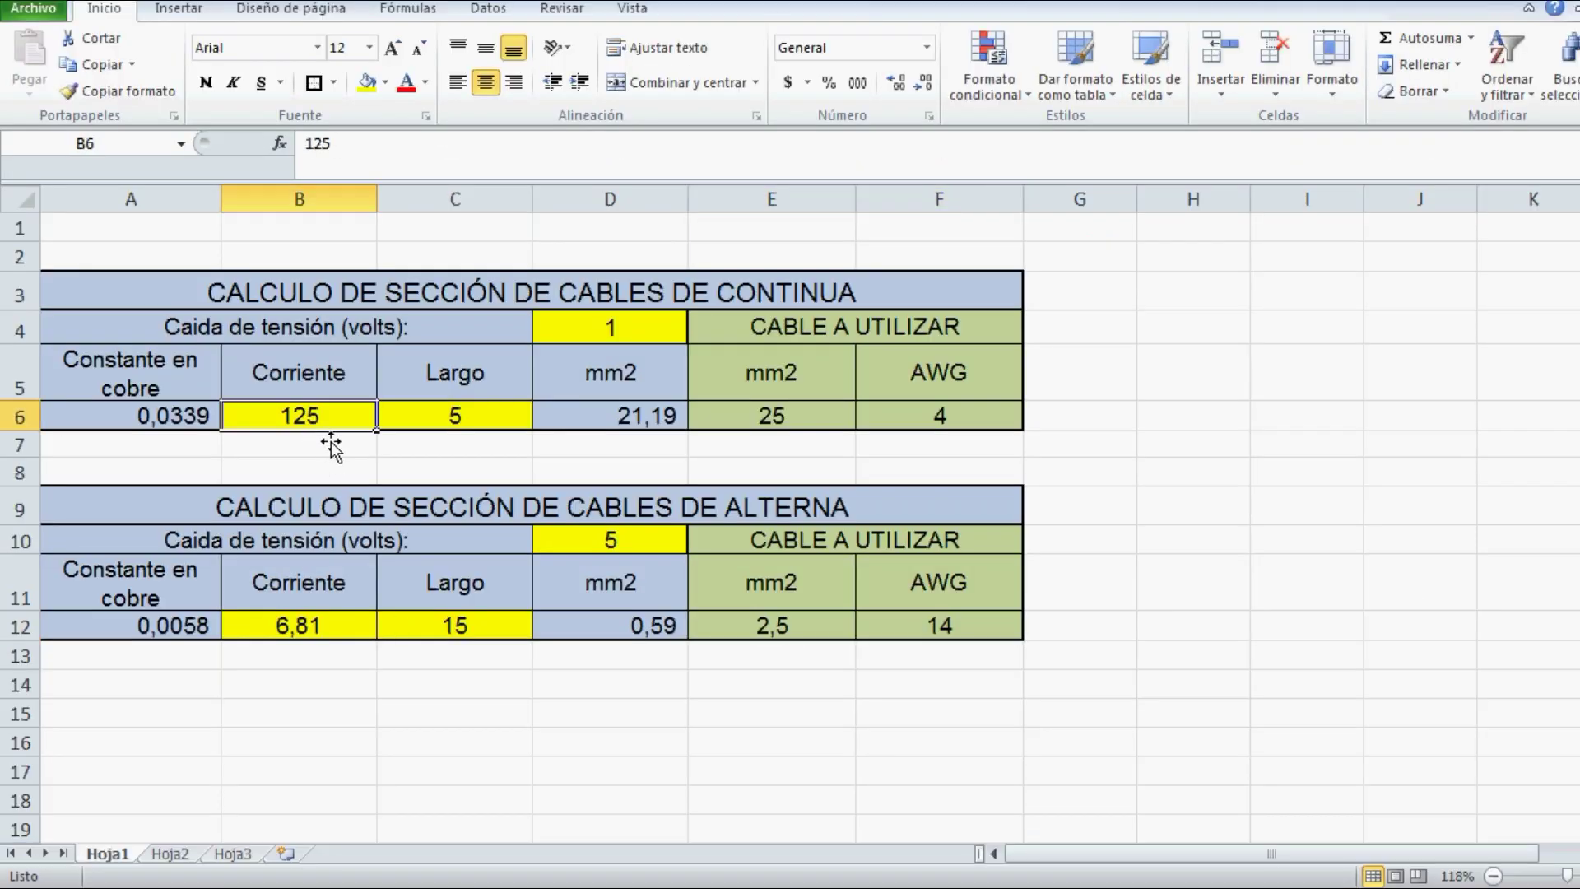
{"action": "type", "text": "9,07"}
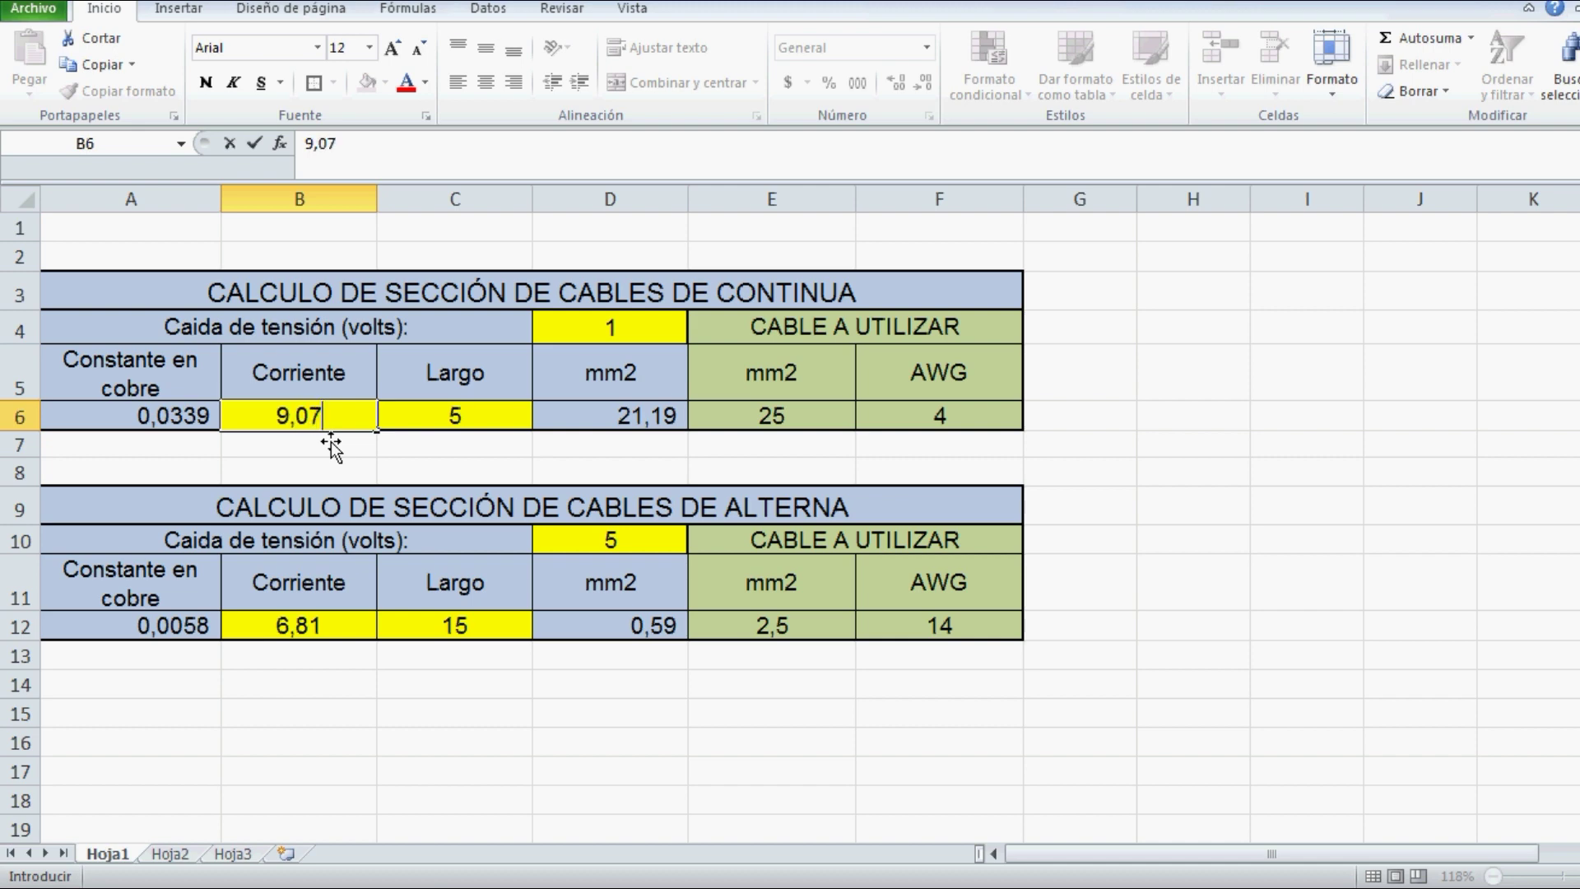
{"action": "key", "text": "Return"}
{"action": "type", "text": "6"}
{"action": "key", "text": "Return"}
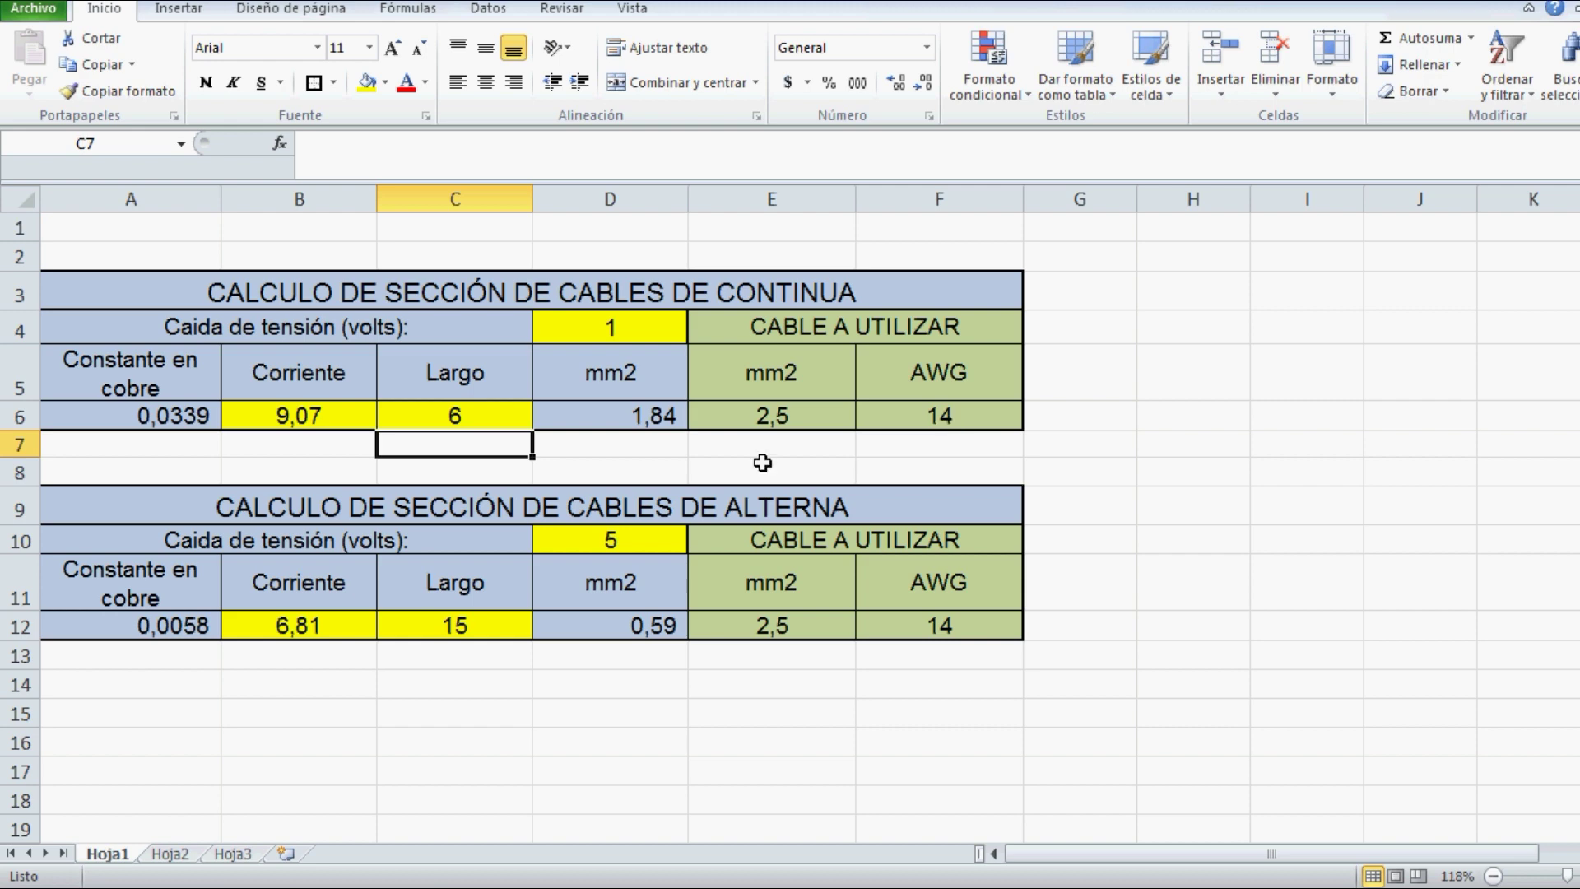
- Check the regulator-to-battery current in the 24 V wiring diagram, and enter Corriente 24,64 and Largo 5 in the Excel direct-current table
{"action": "left_click", "coordinate": [321, 414]}
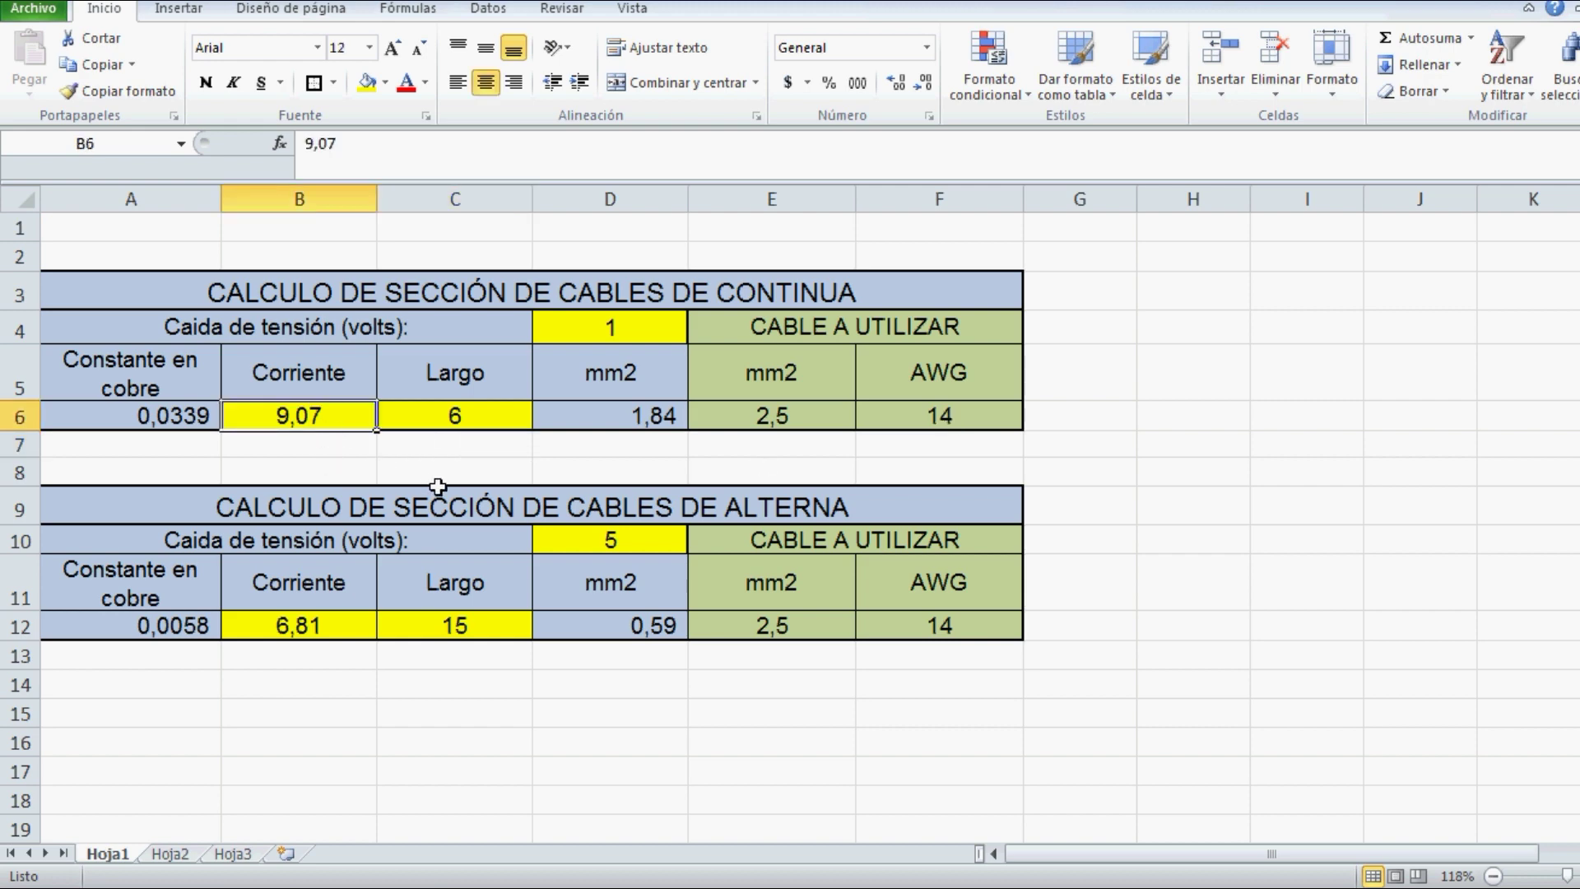
{"action": "left_click", "coordinate": [402, 868]}
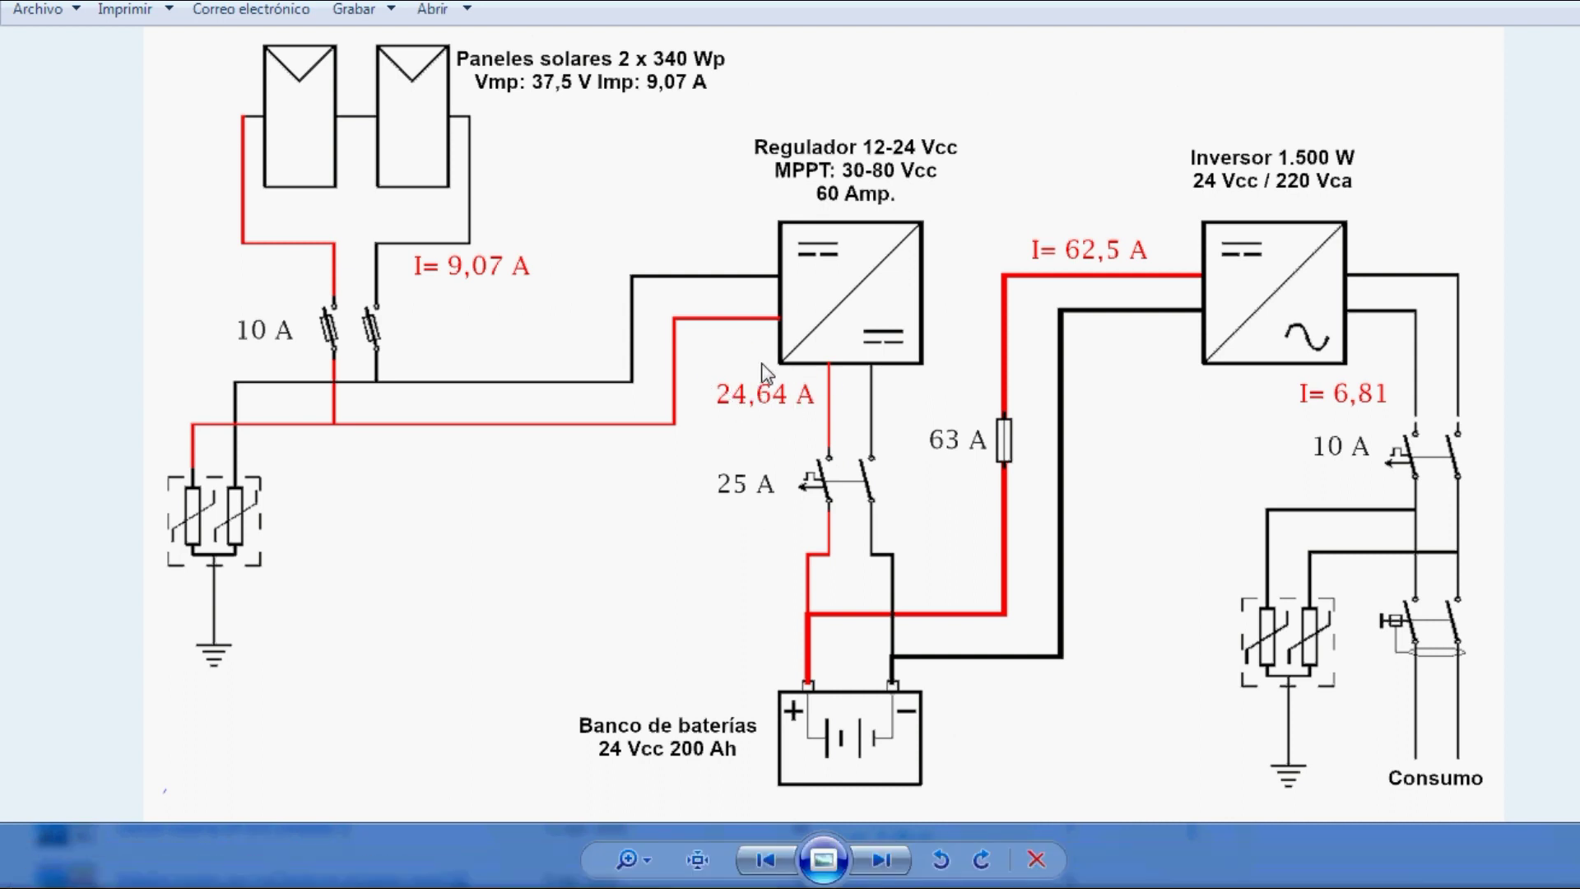
{"action": "mouse_move", "coordinate": [430, 880]}
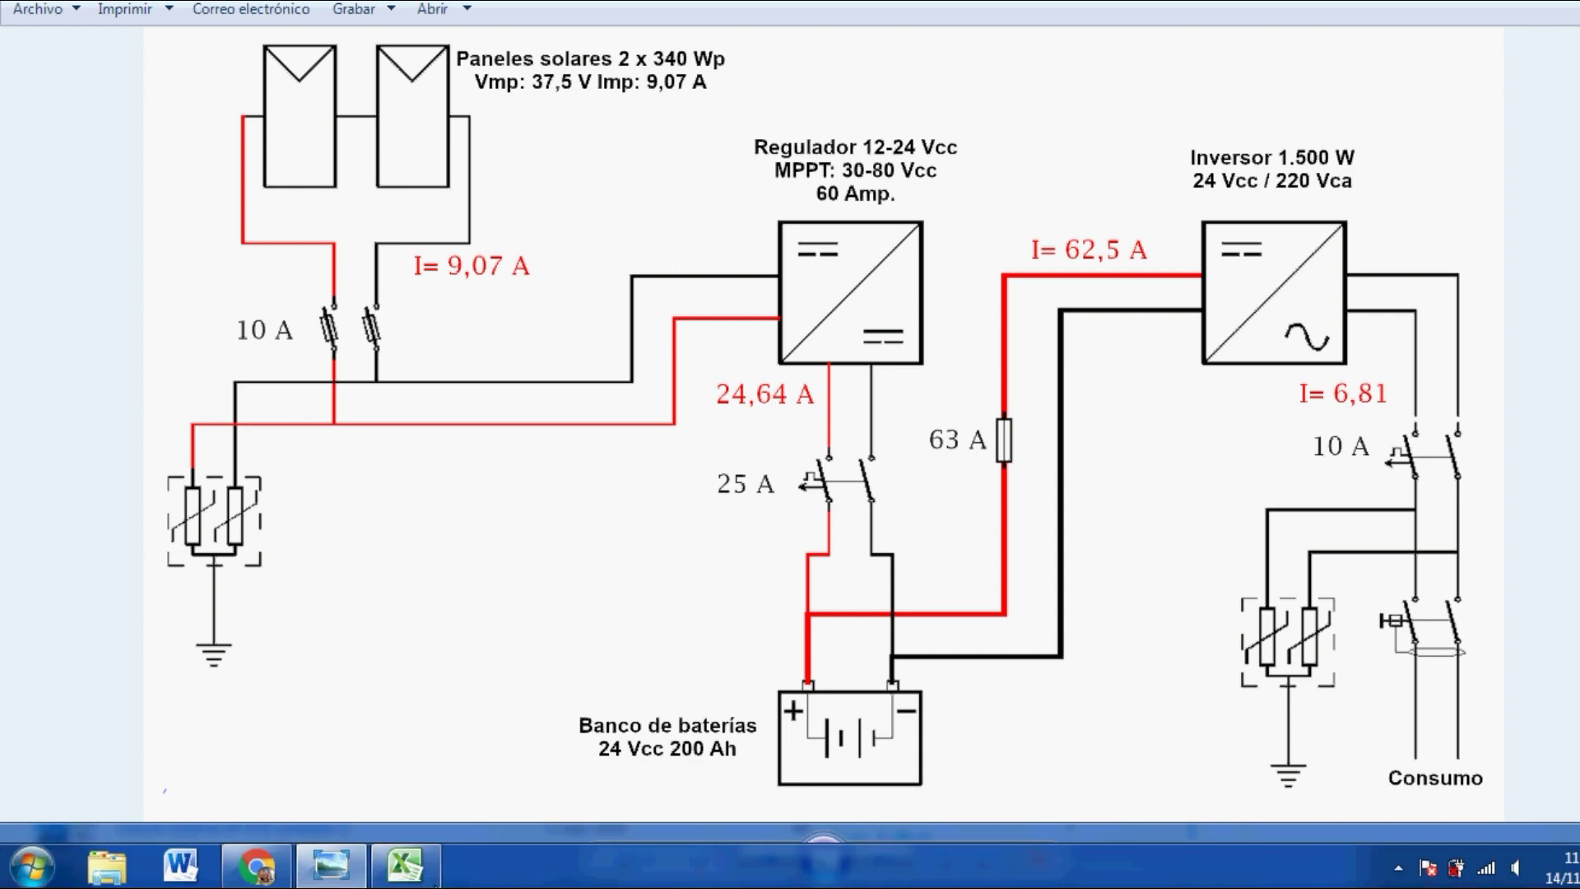
{"action": "left_click", "coordinate": [425, 879]}
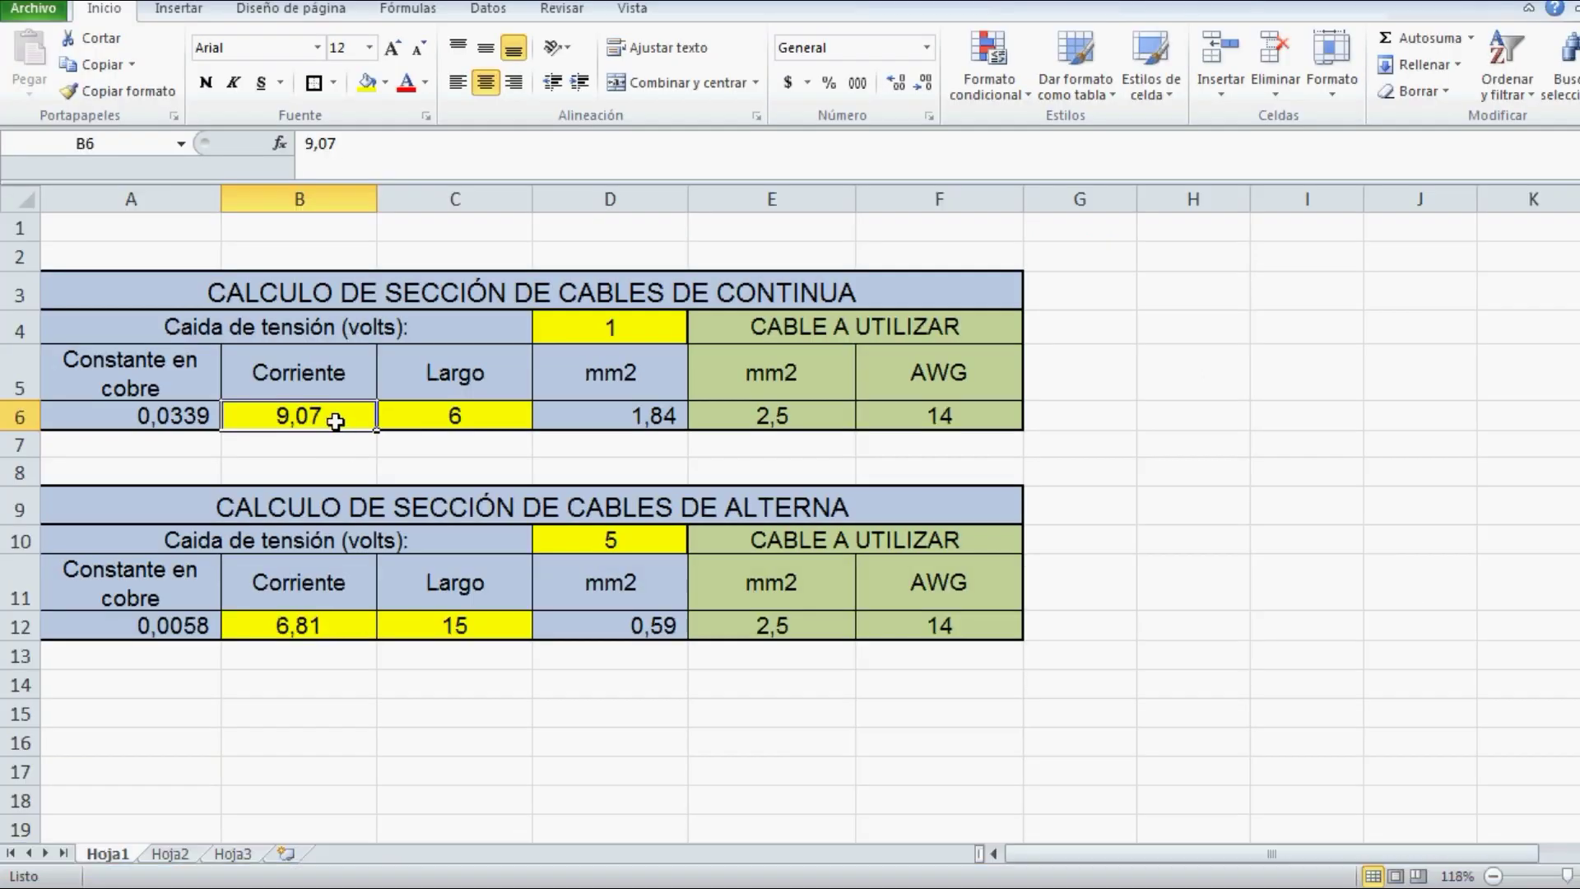
{"action": "type", "text": "24,6"}
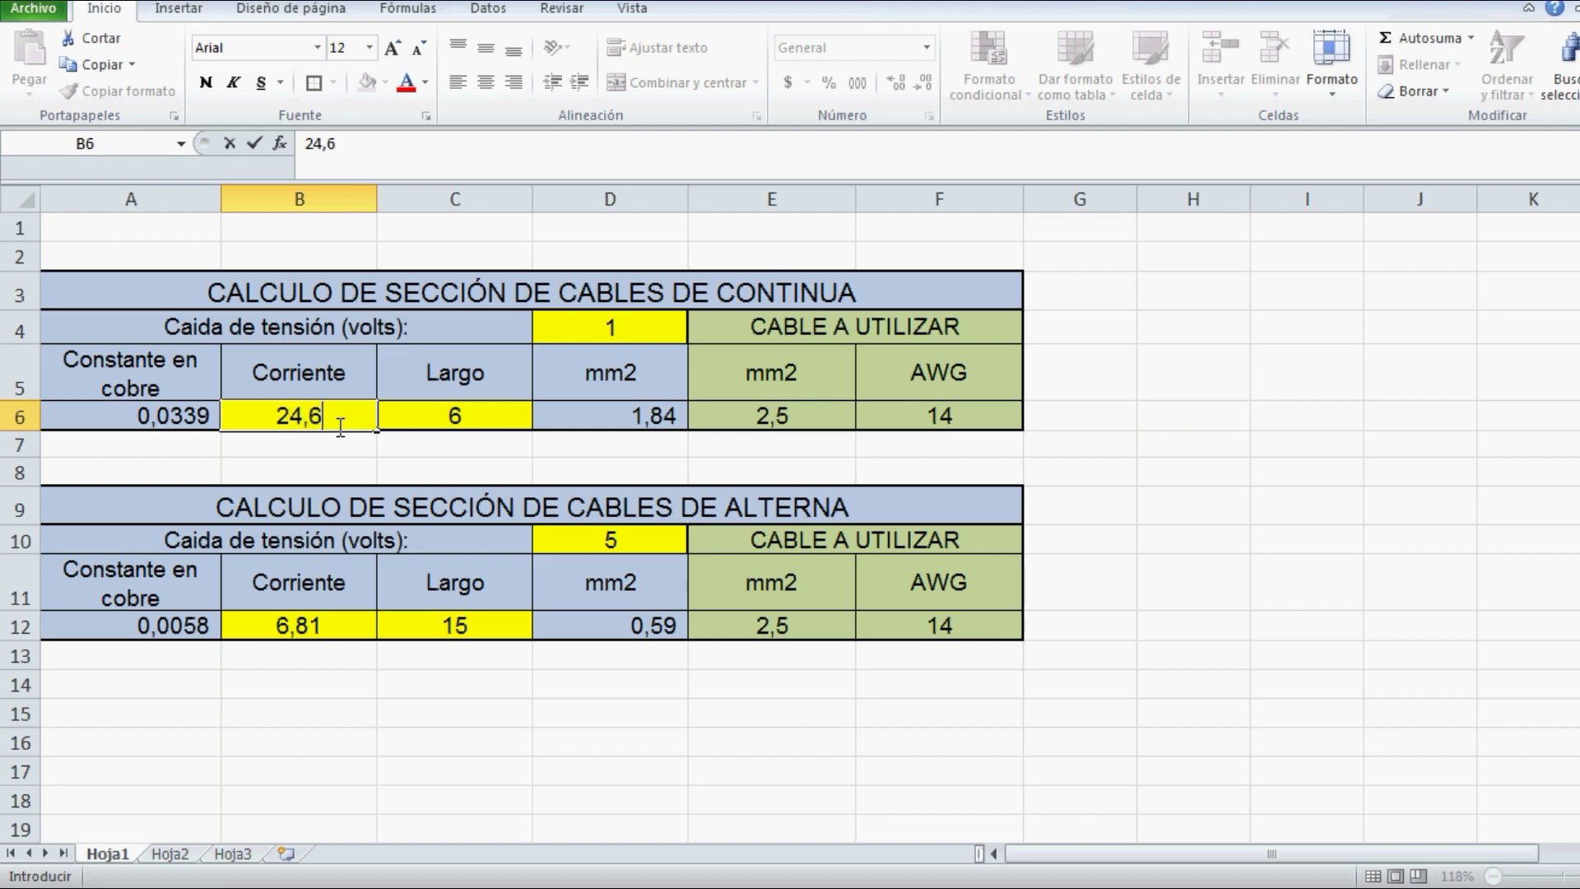
{"action": "type", "text": "4"}
{"action": "key", "text": "Return"}
{"action": "left_click", "coordinate": [462, 428]}
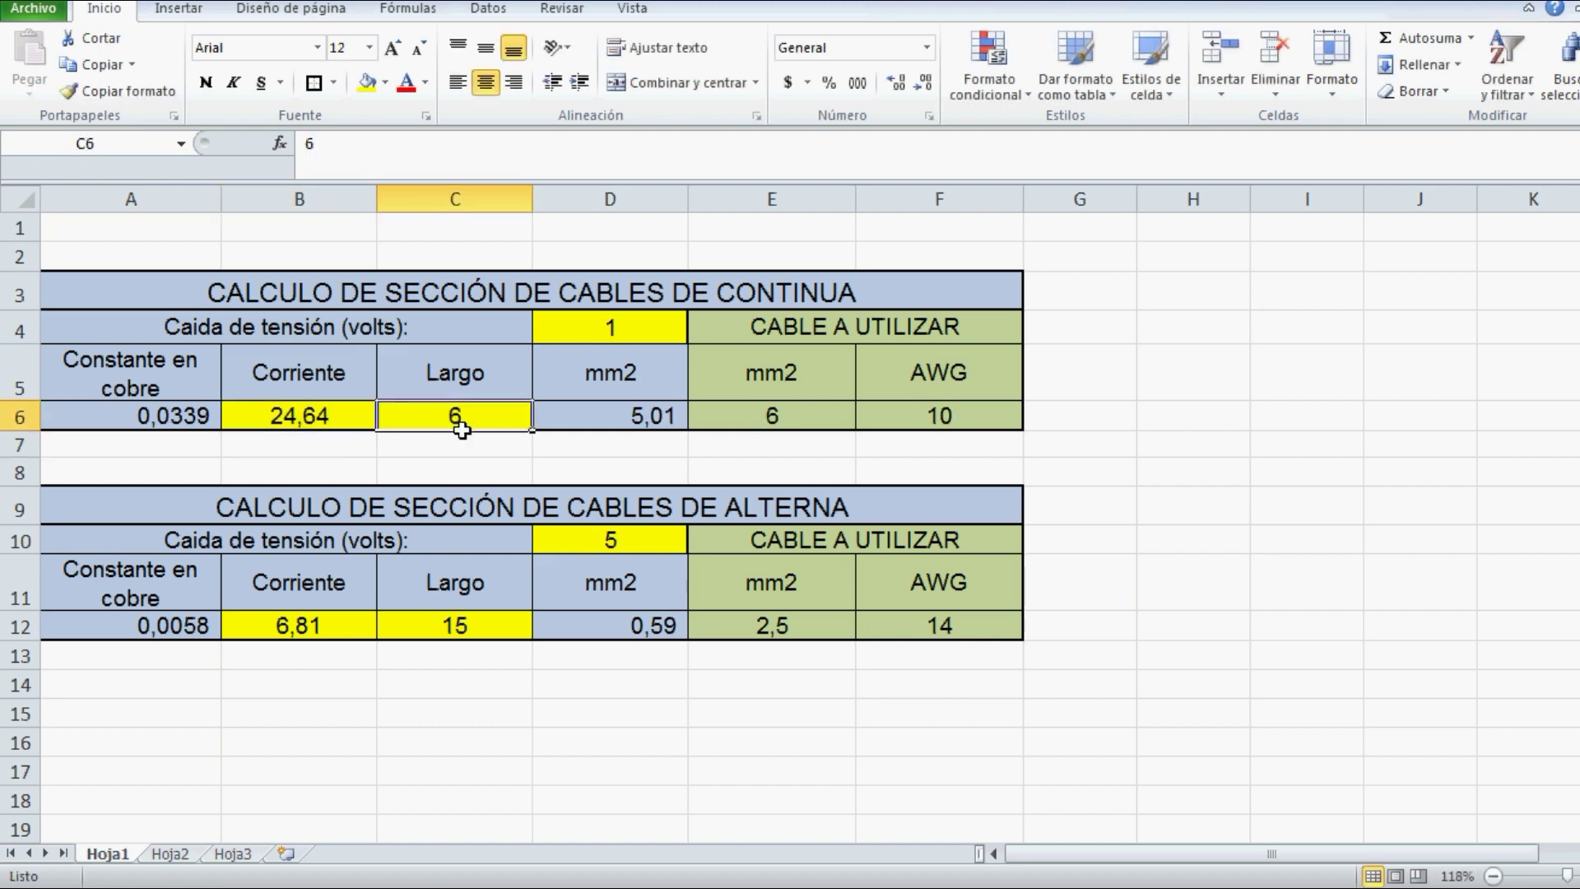
{"action": "type", "text": "5"}
{"action": "key", "text": "Return"}
{"action": "left_click", "coordinate": [455, 426]}
- Check the battery-to-inverter current in the 24 V wiring diagram and set the Excel direct-current table's Corriente to 62,5
{"action": "mouse_move", "coordinate": [491, 879]}
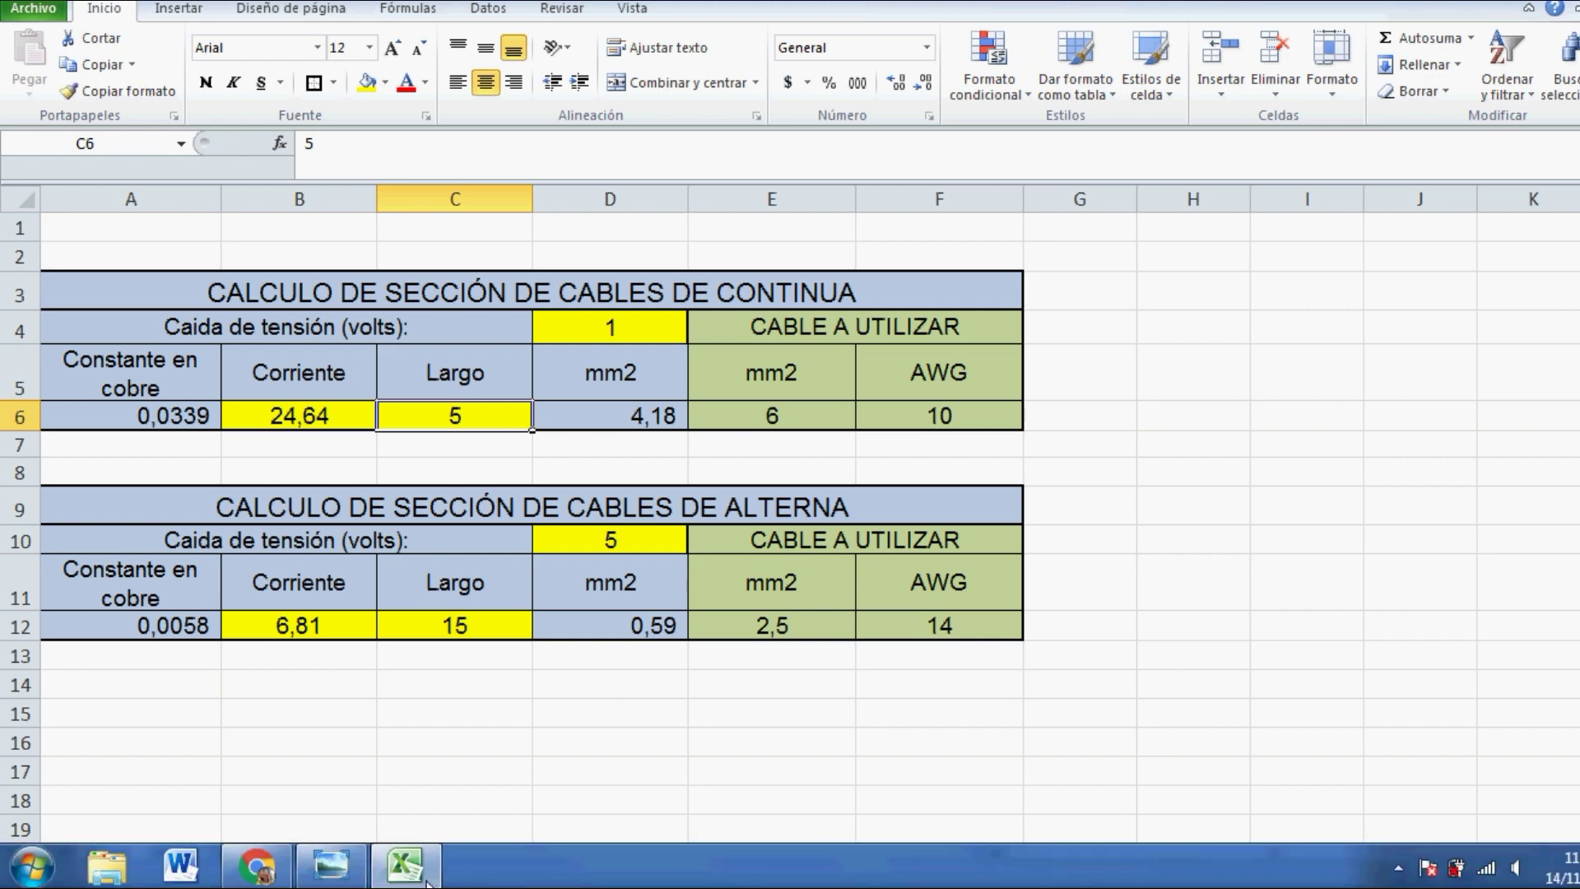
{"action": "mouse_move", "coordinate": [421, 879]}
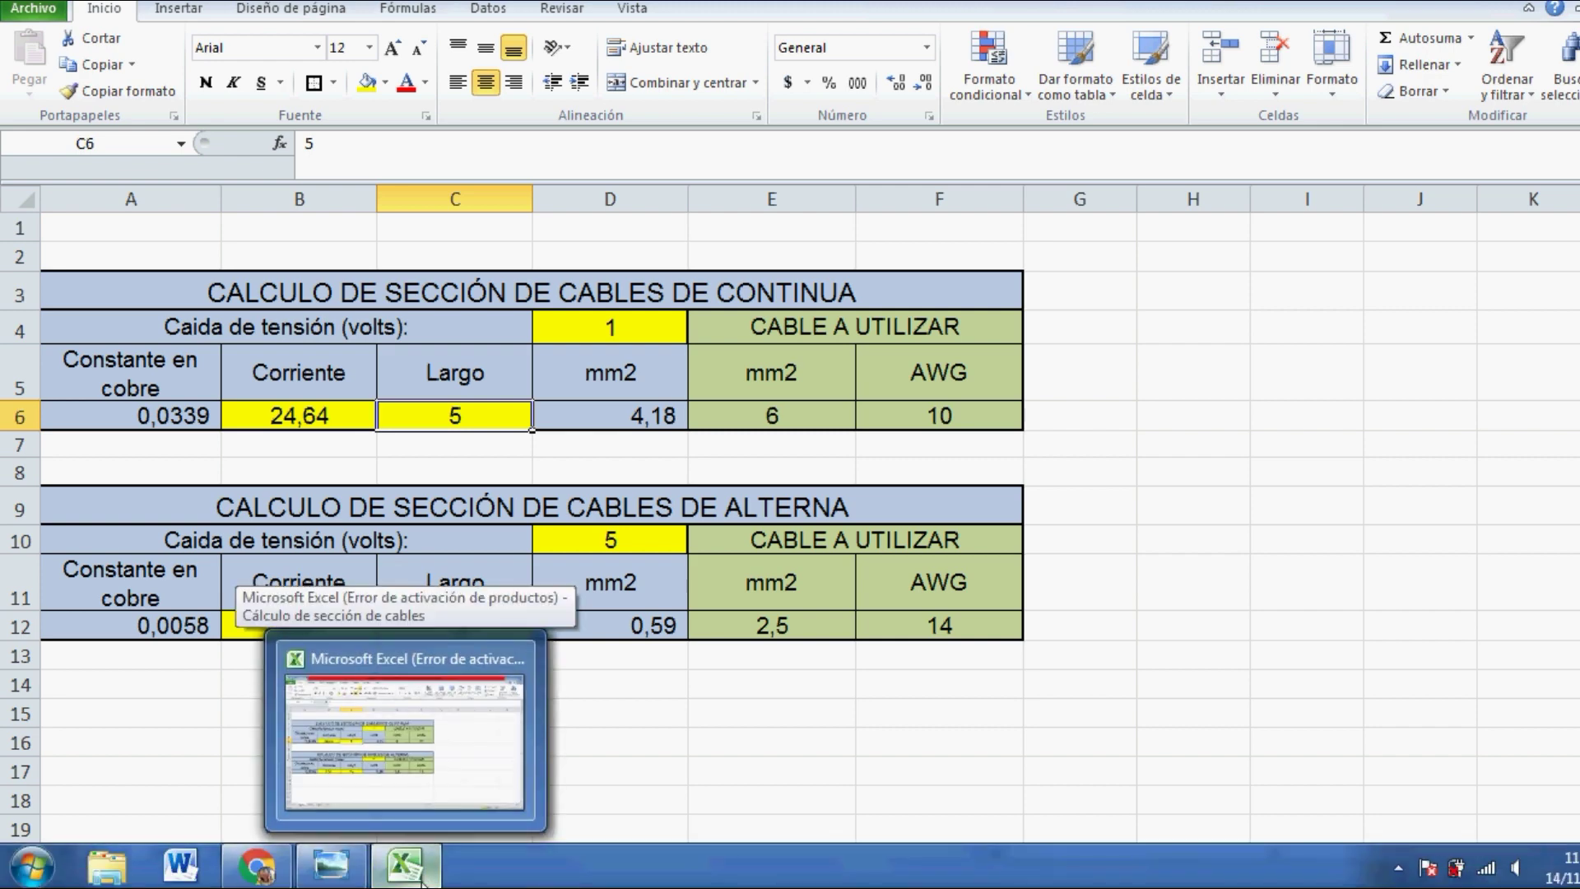
{"action": "left_click", "coordinate": [422, 879]}
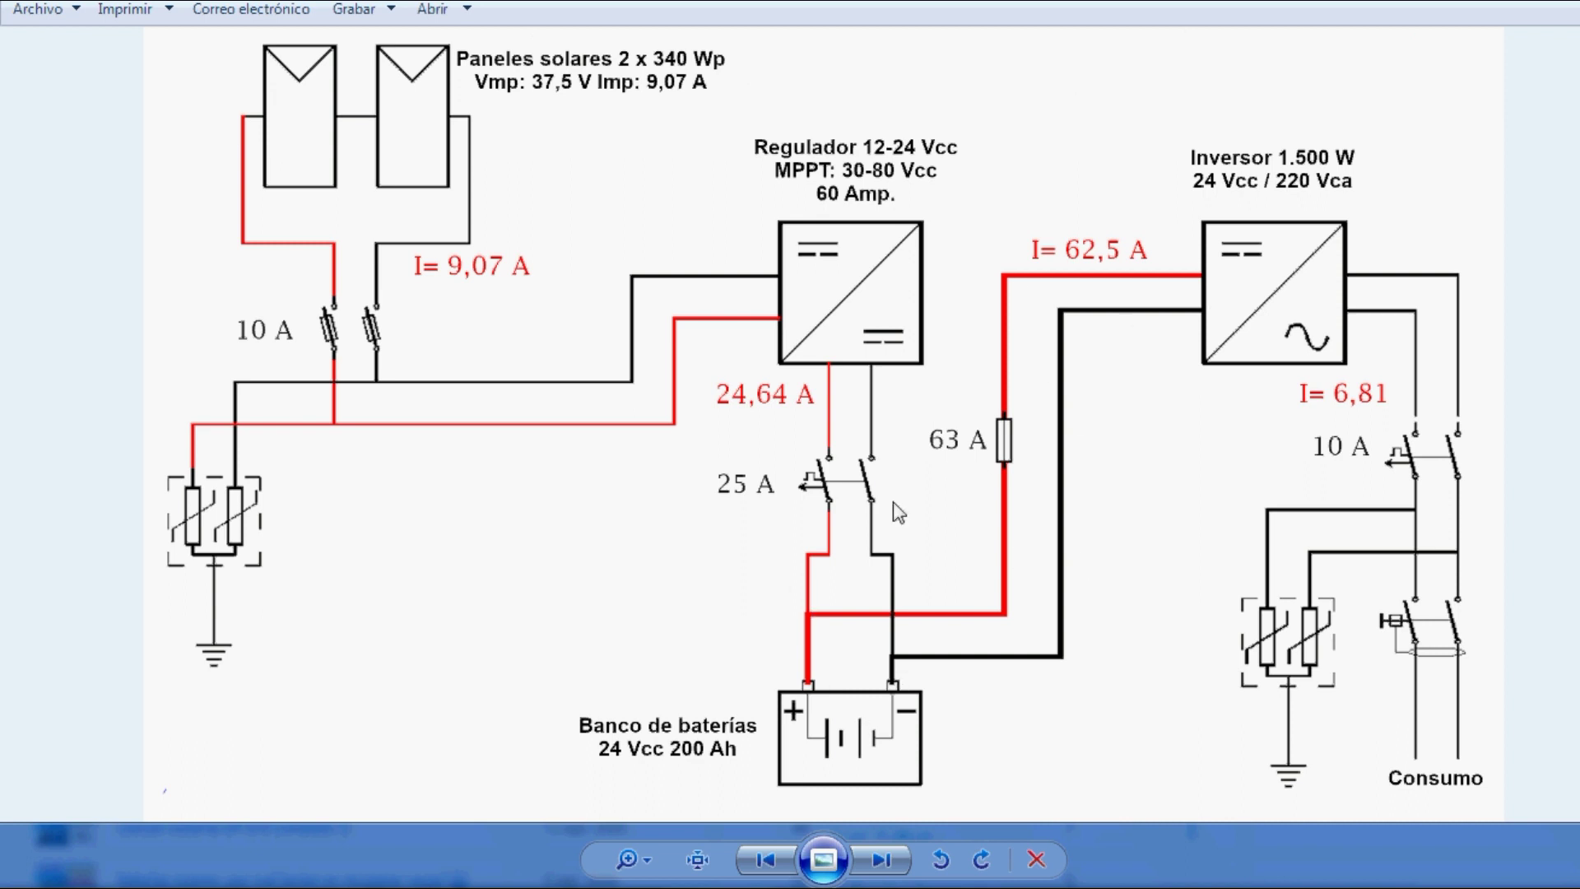
{"action": "mouse_move", "coordinate": [436, 882]}
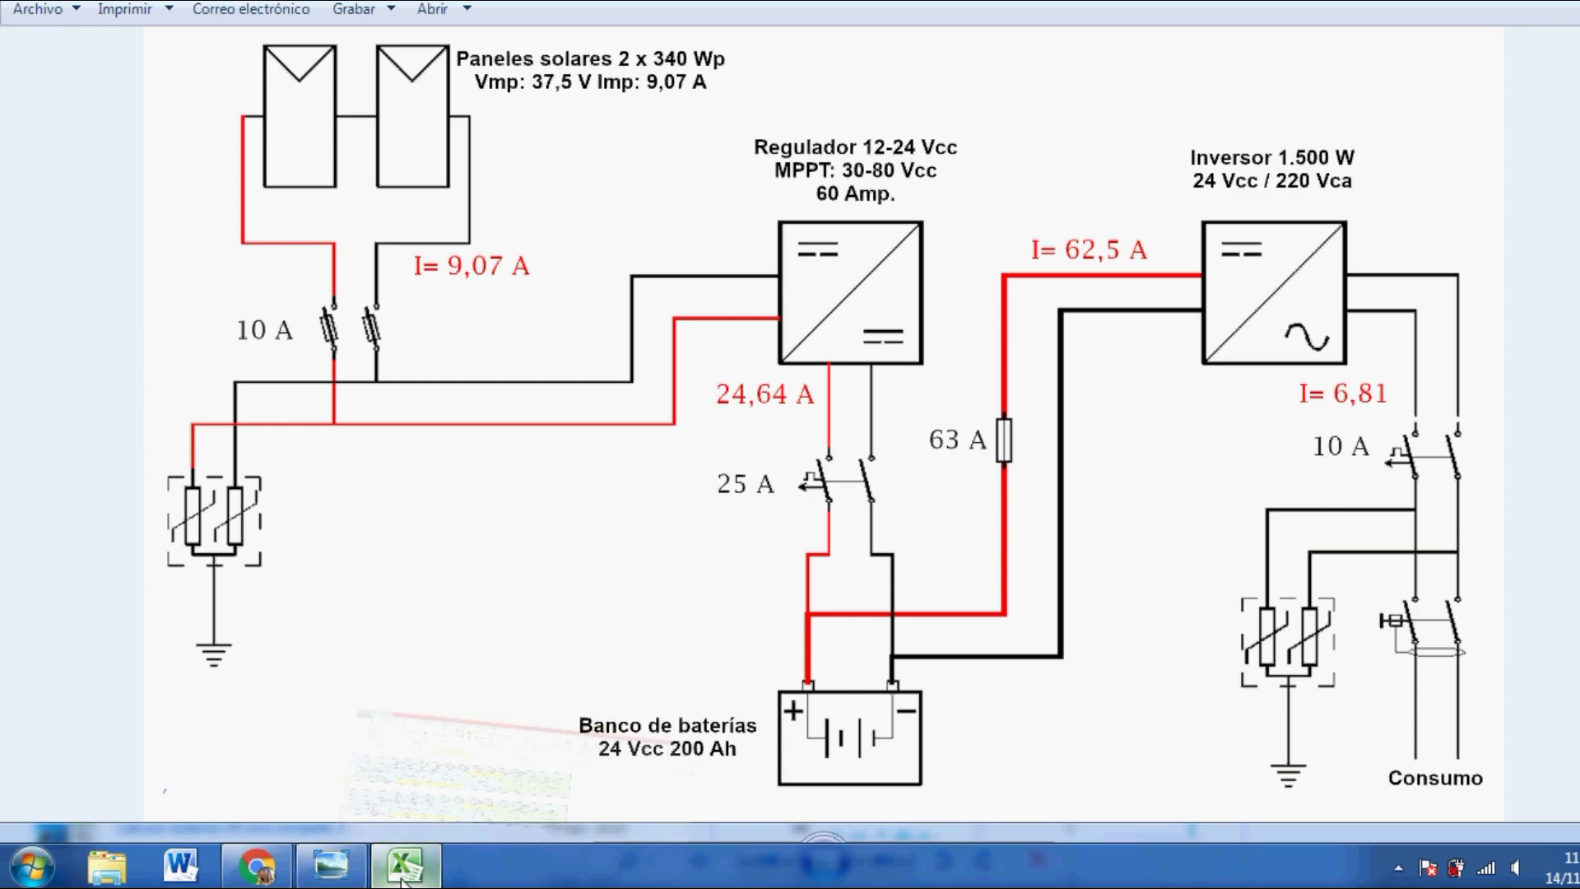
{"action": "left_click", "coordinate": [436, 882]}
{"action": "left_click", "coordinate": [323, 632]}
{"action": "left_click", "coordinate": [329, 410]}
{"action": "type", "text": "62,"}
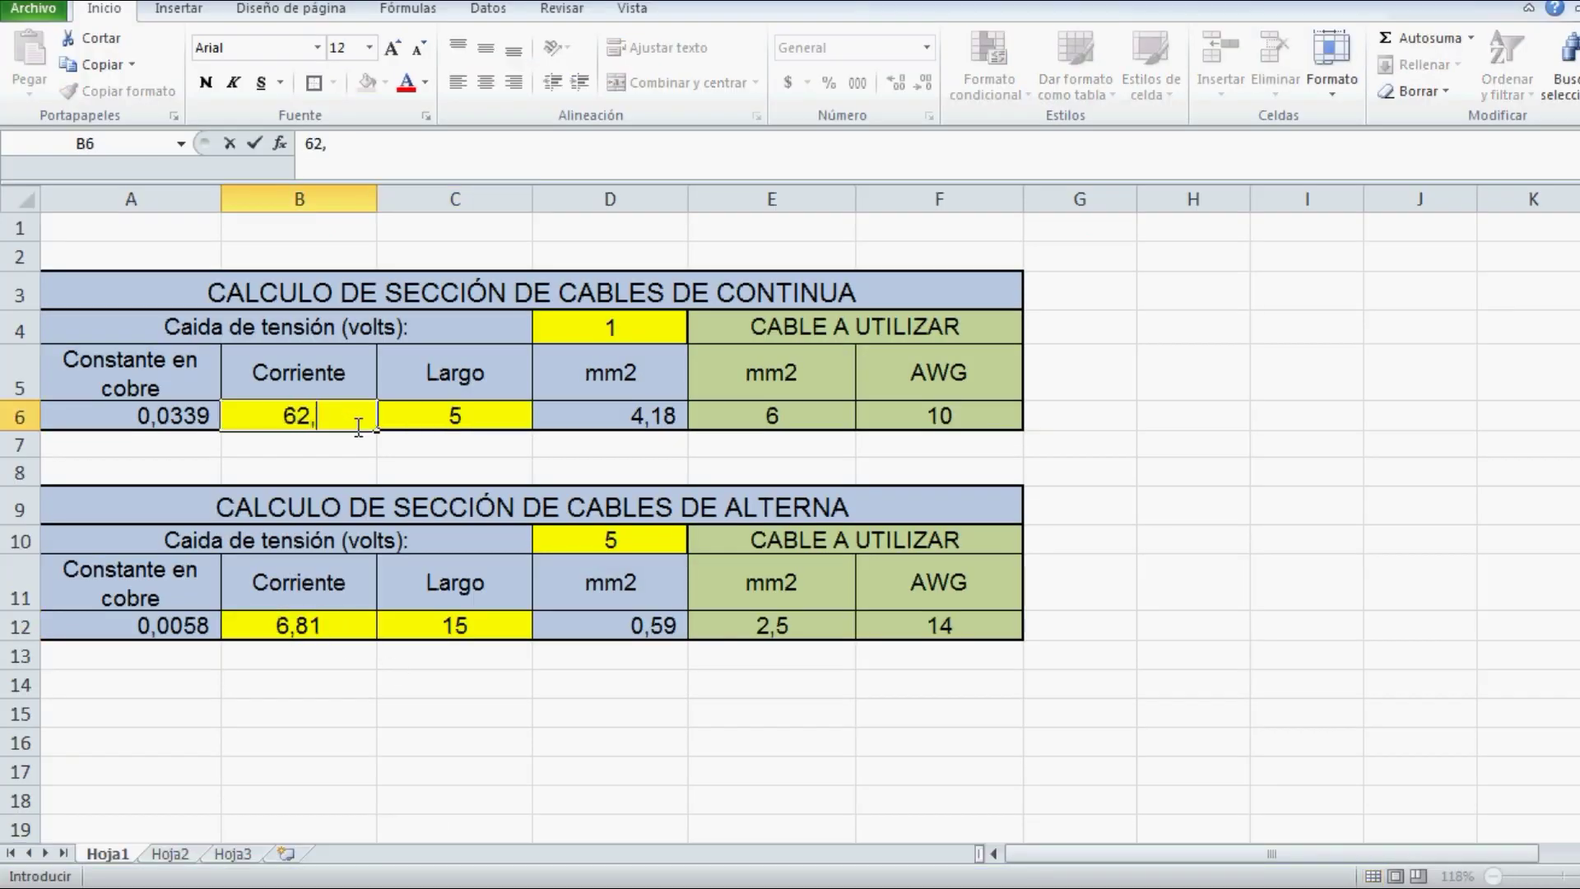
{"action": "type", "text": "5"}
{"action": "key", "text": "Return"}
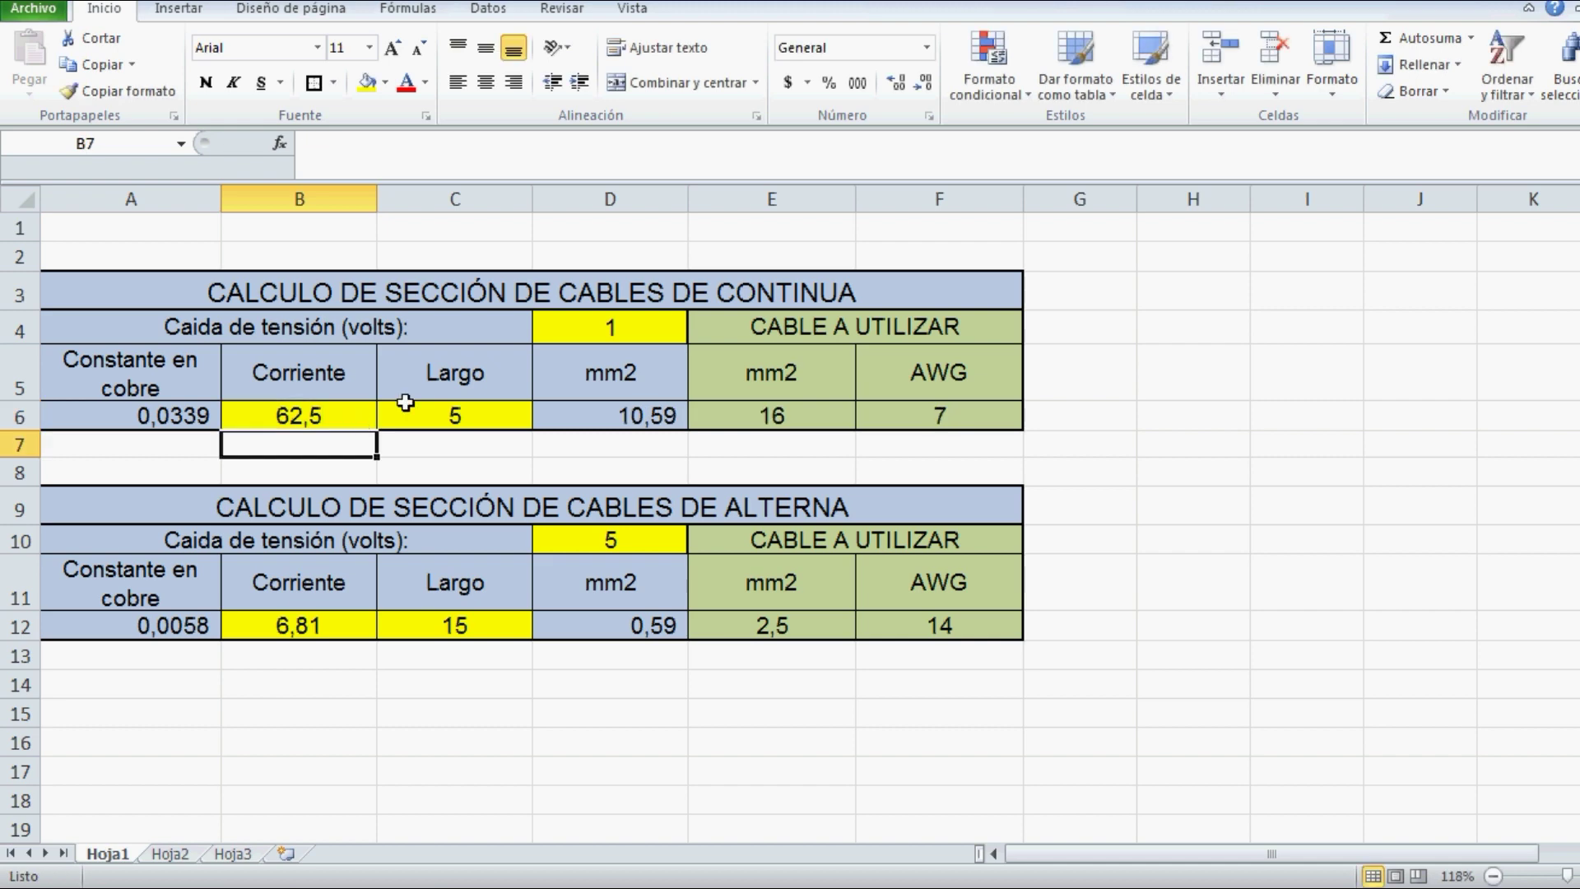
- Review the direct-current table's Largo, calculated section and recommended mm2 cable, plus the alternating-current table's Corriente and Largo
{"action": "left_click", "coordinate": [464, 418]}
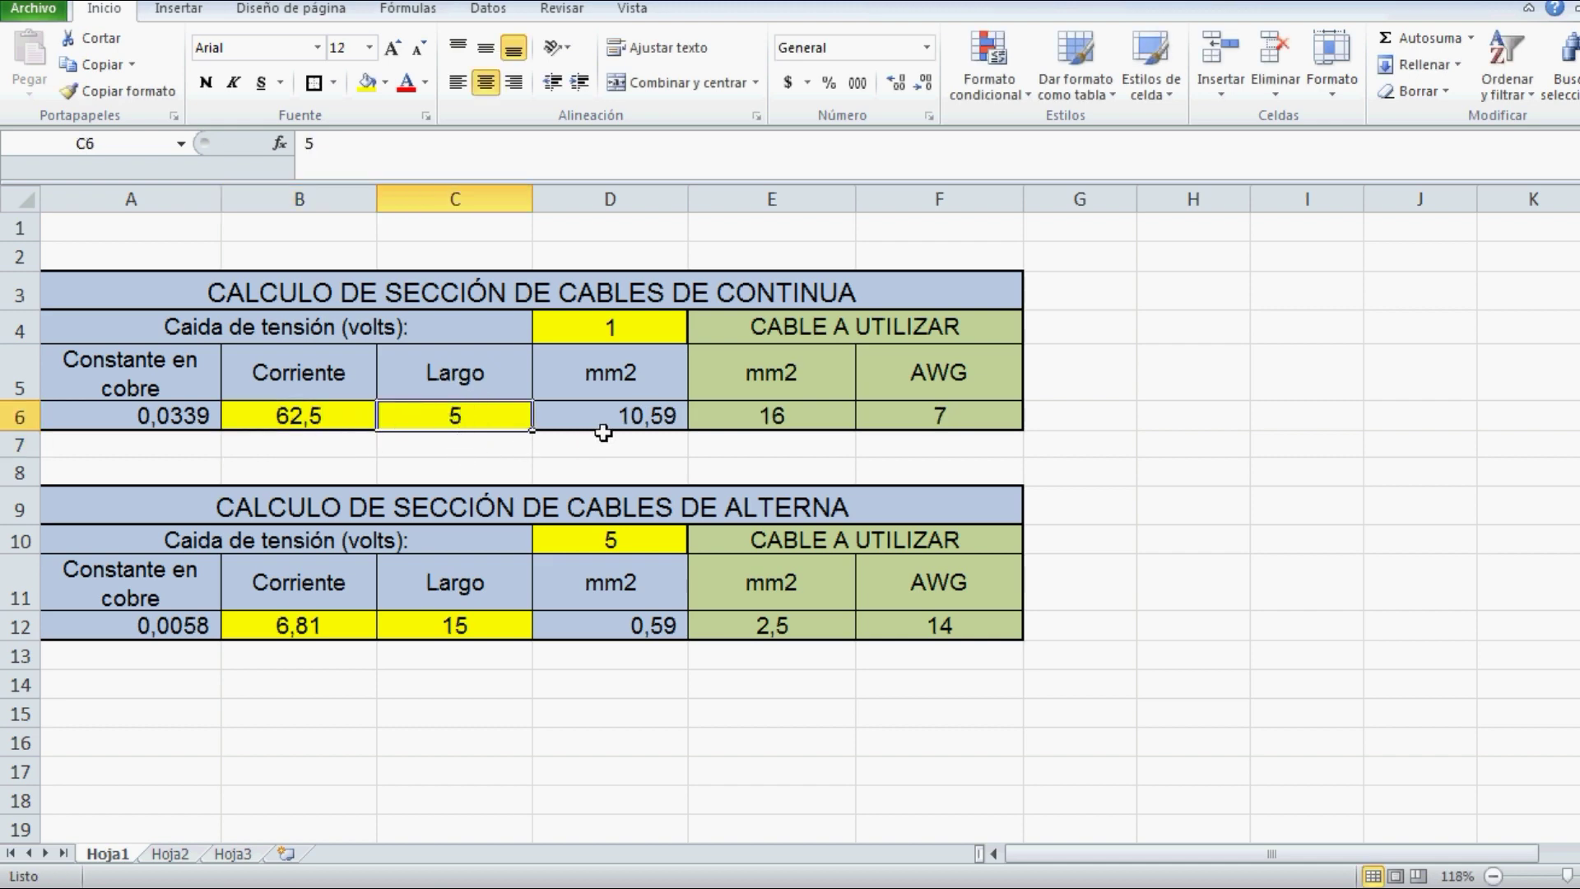
{"action": "left_click", "coordinate": [754, 428]}
{"action": "left_click", "coordinate": [627, 427]}
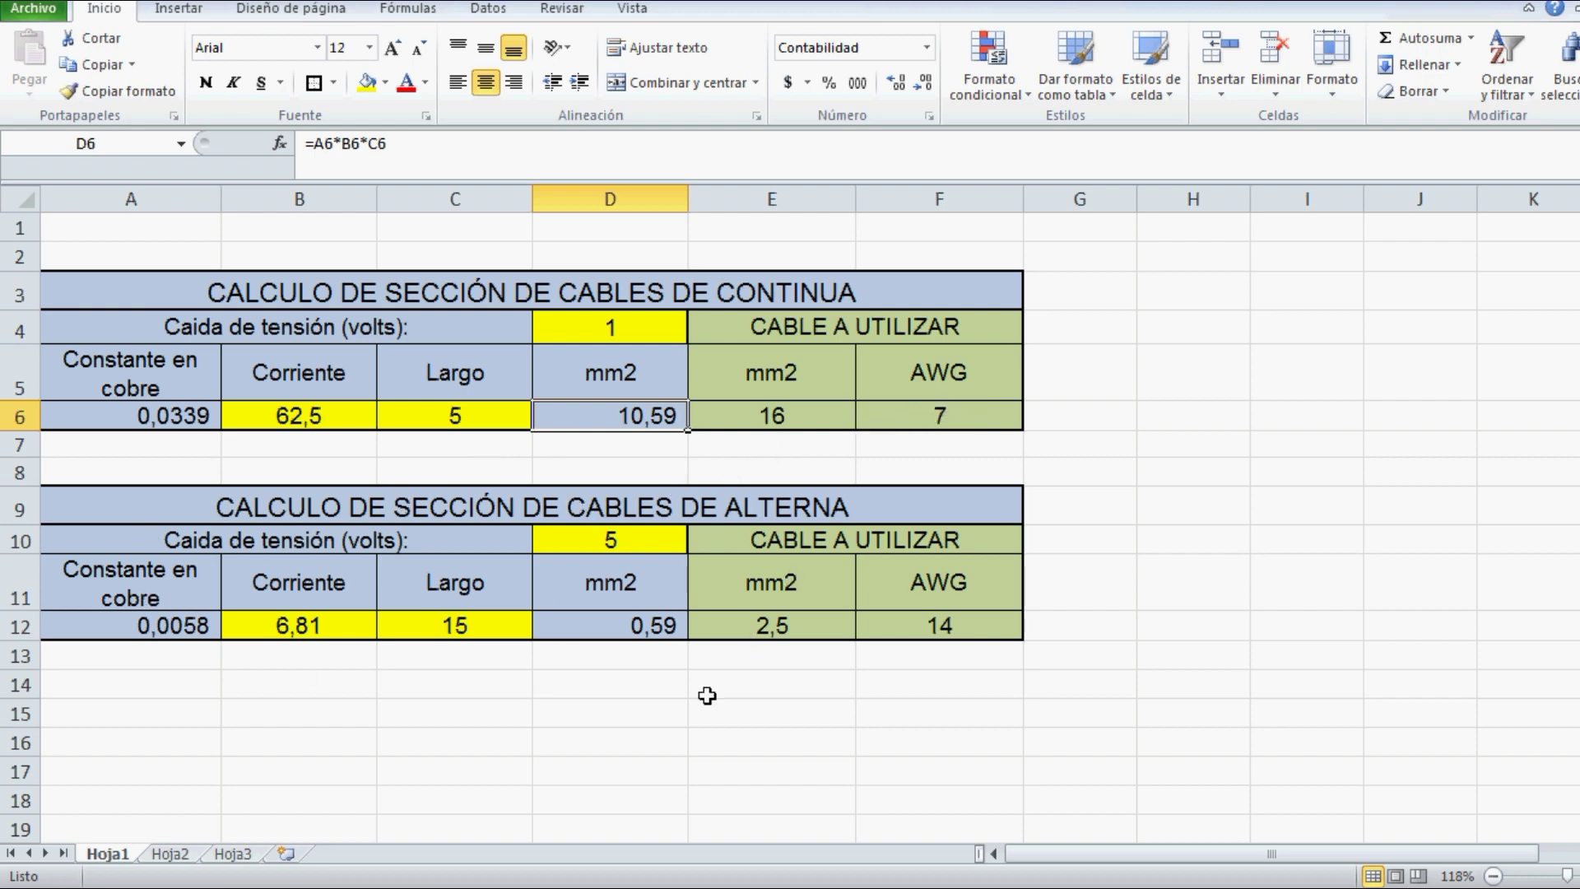
{"action": "left_click", "coordinate": [284, 634]}
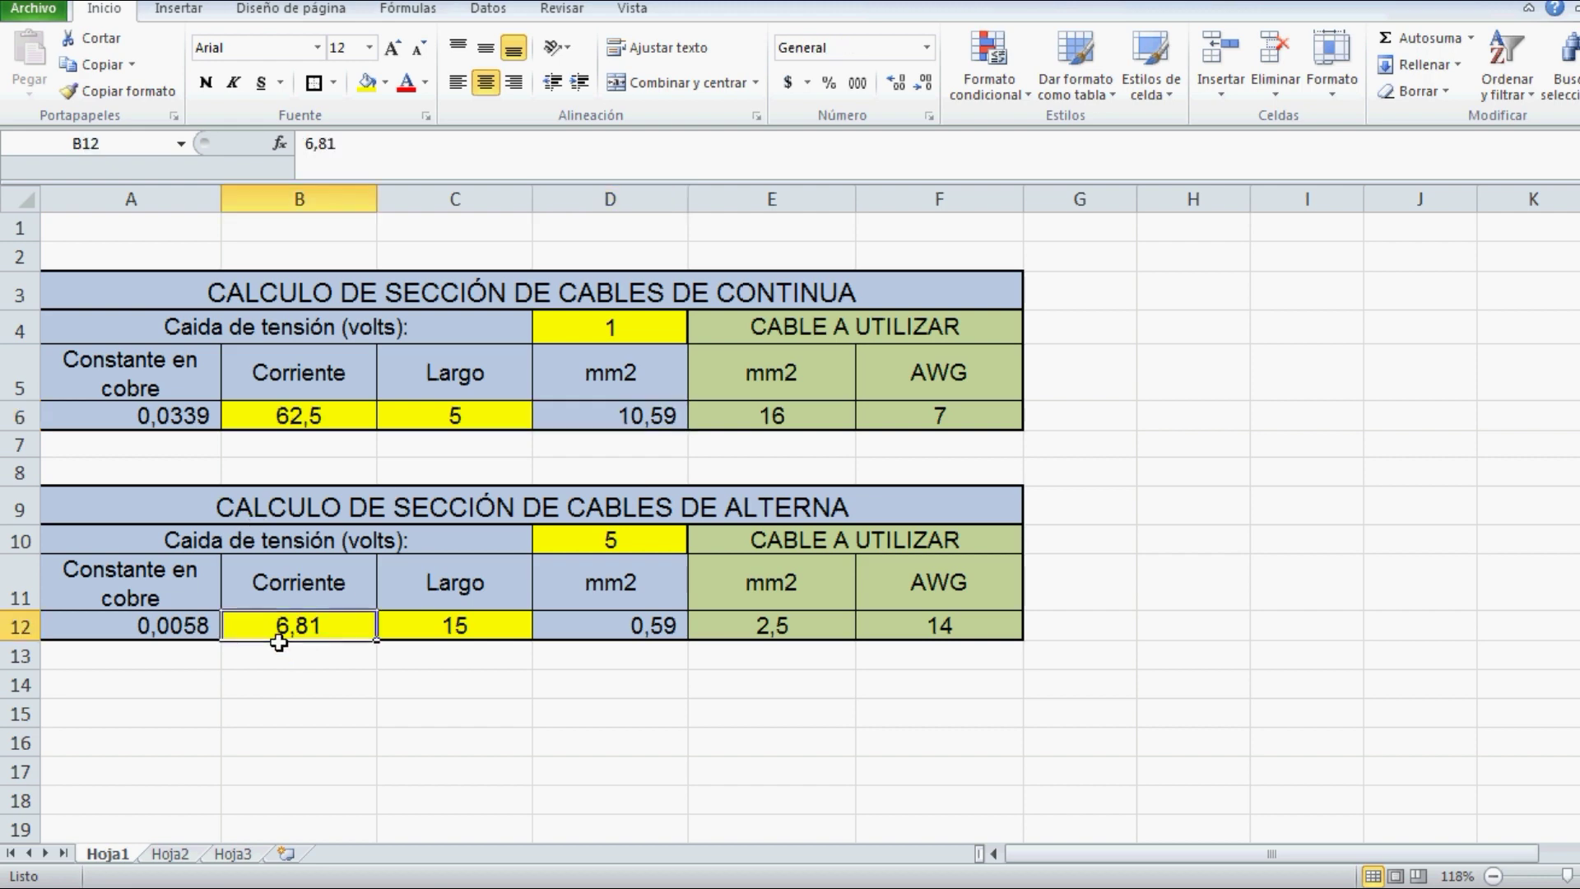
{"action": "left_click", "coordinate": [459, 641]}
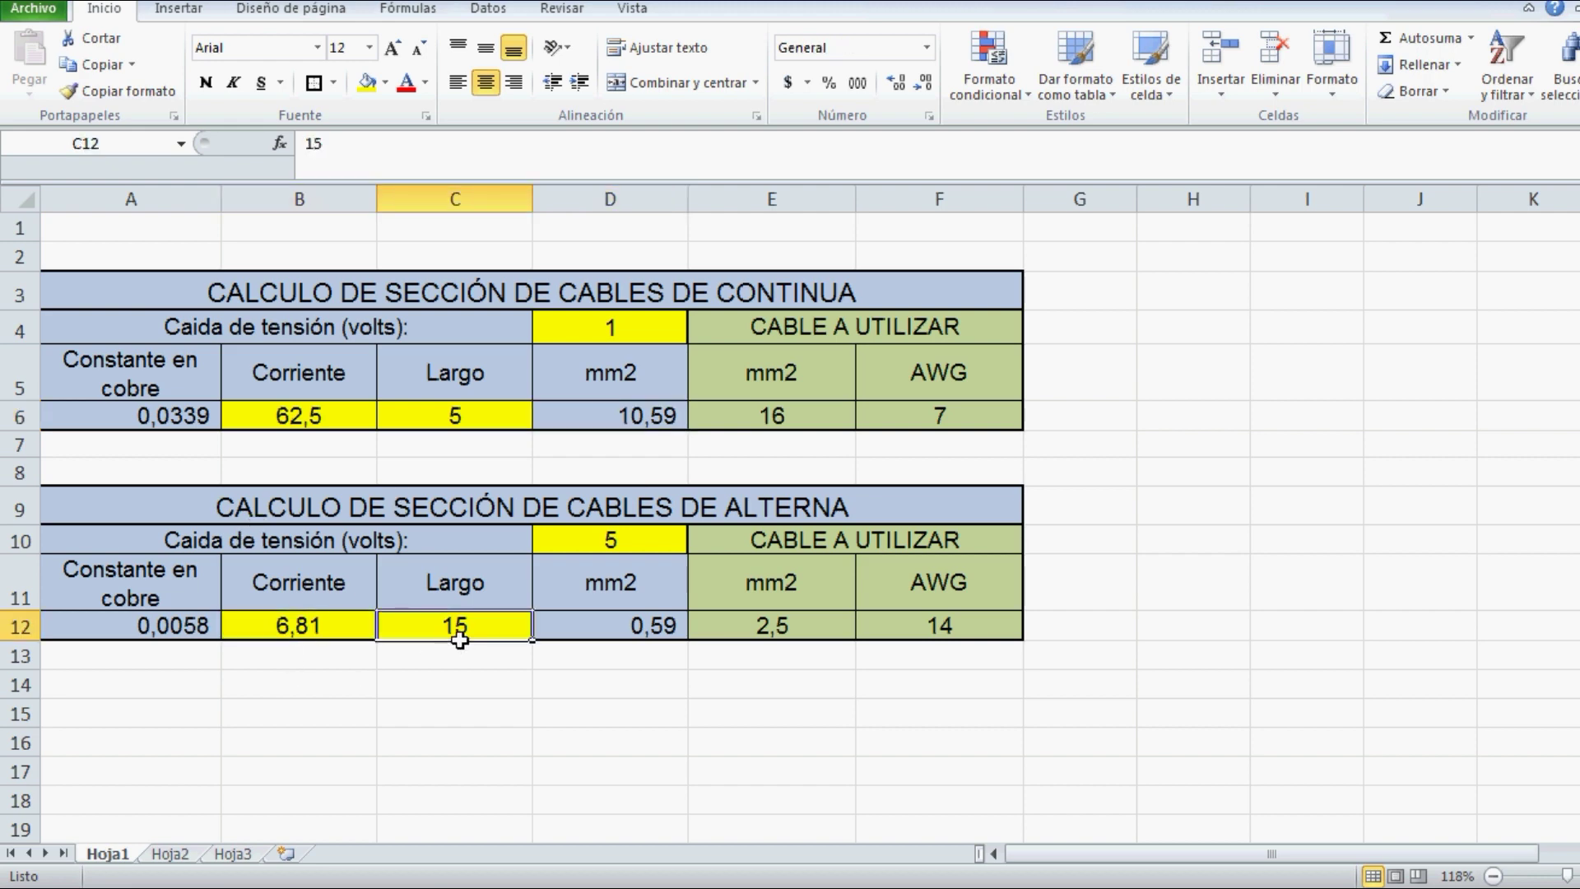